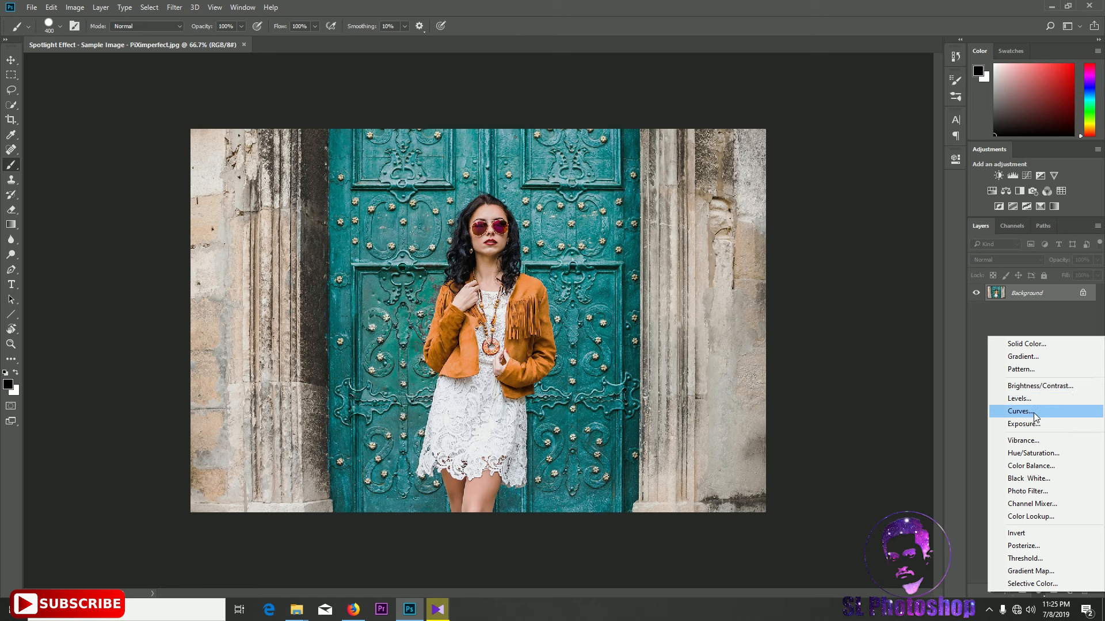
Add a Curves adjustment layer and darken the whole image by pulling the curve's top point and midtones down
{"action": "left_click", "coordinate": [1033, 413]}
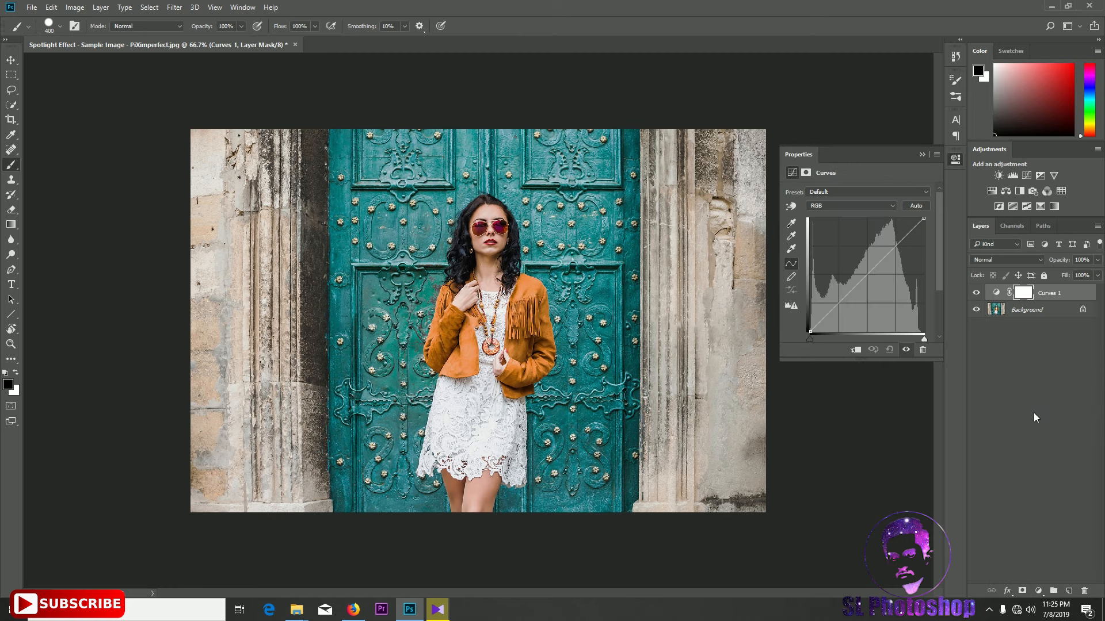
{"action": "left_click", "coordinate": [921, 154]}
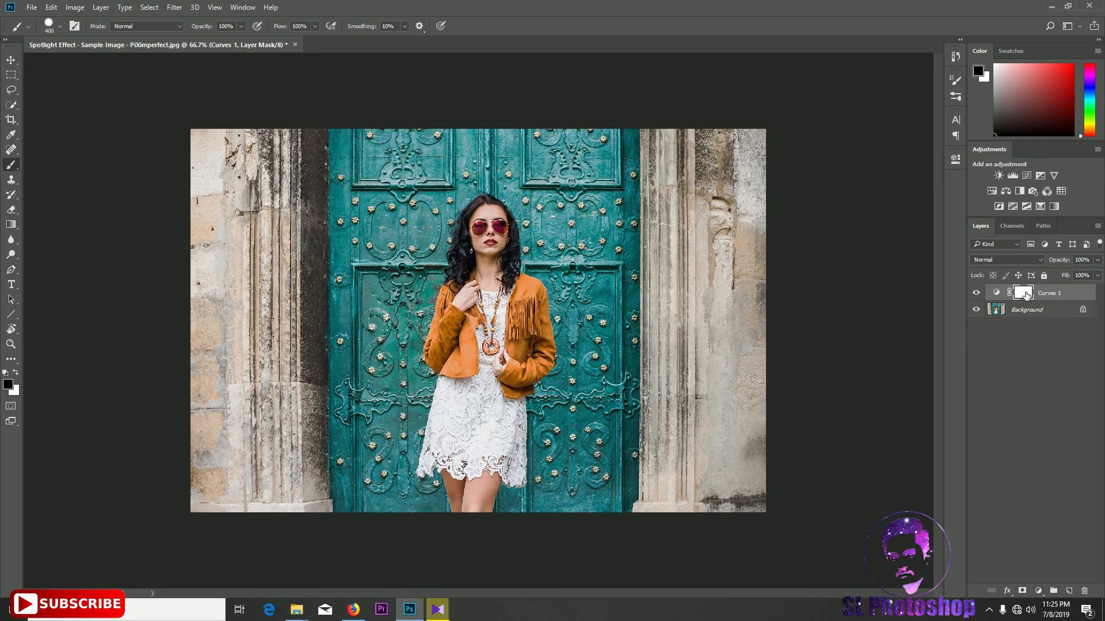
{"action": "left_click", "coordinate": [997, 295]}
{"action": "double_click", "coordinate": [997, 295]}
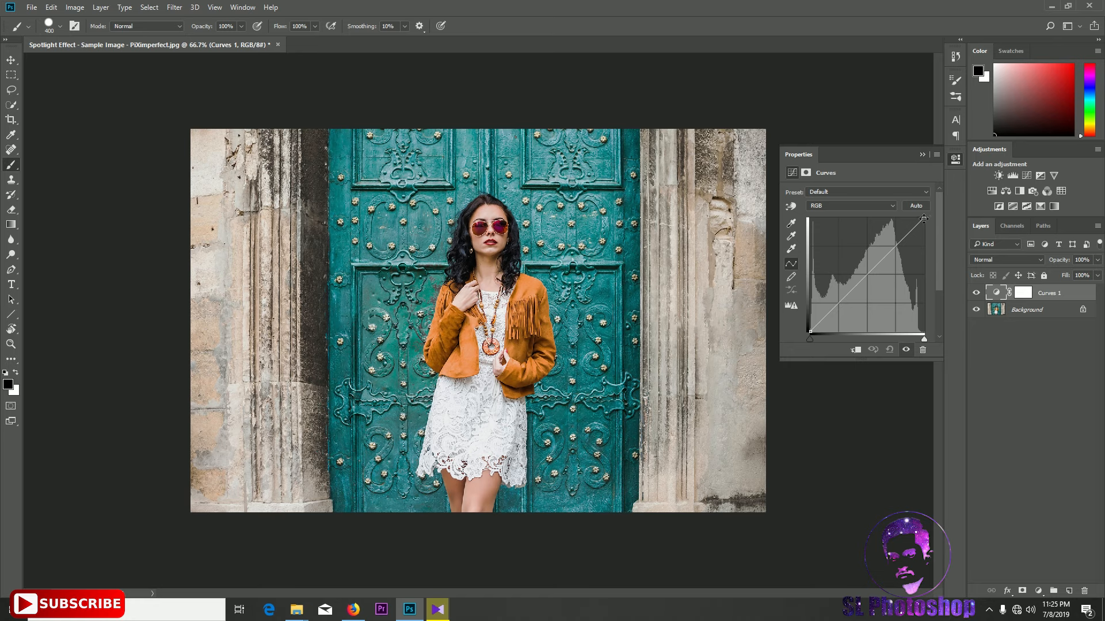
{"action": "left_click_drag", "start_coordinate": [924, 218], "coordinate": [926, 304]}
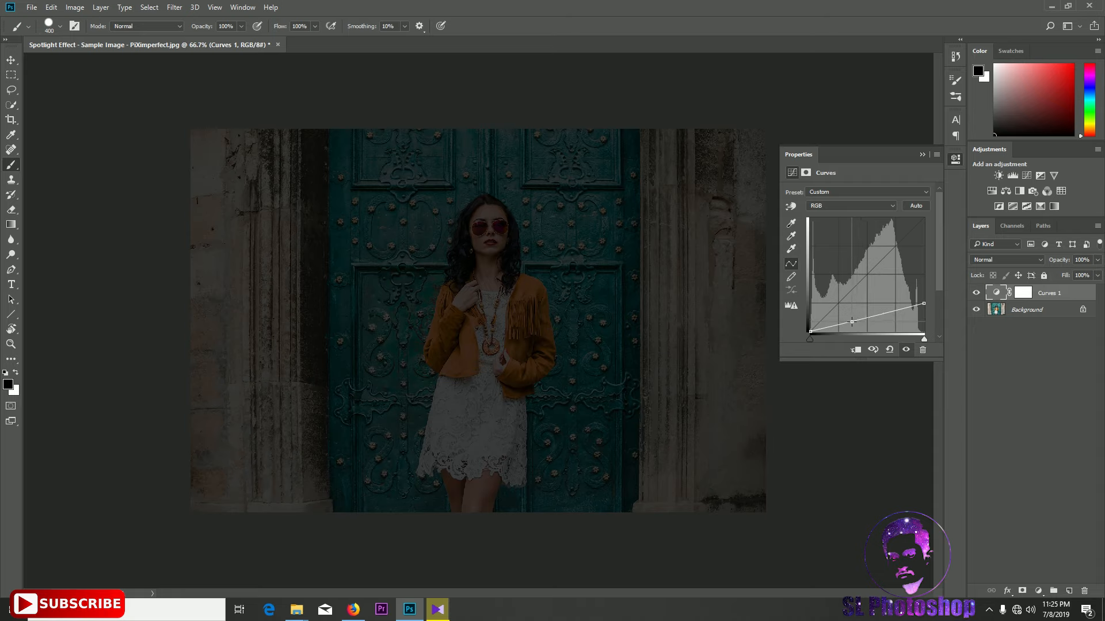
{"action": "left_click_drag", "start_coordinate": [849, 322], "coordinate": [855, 327]}
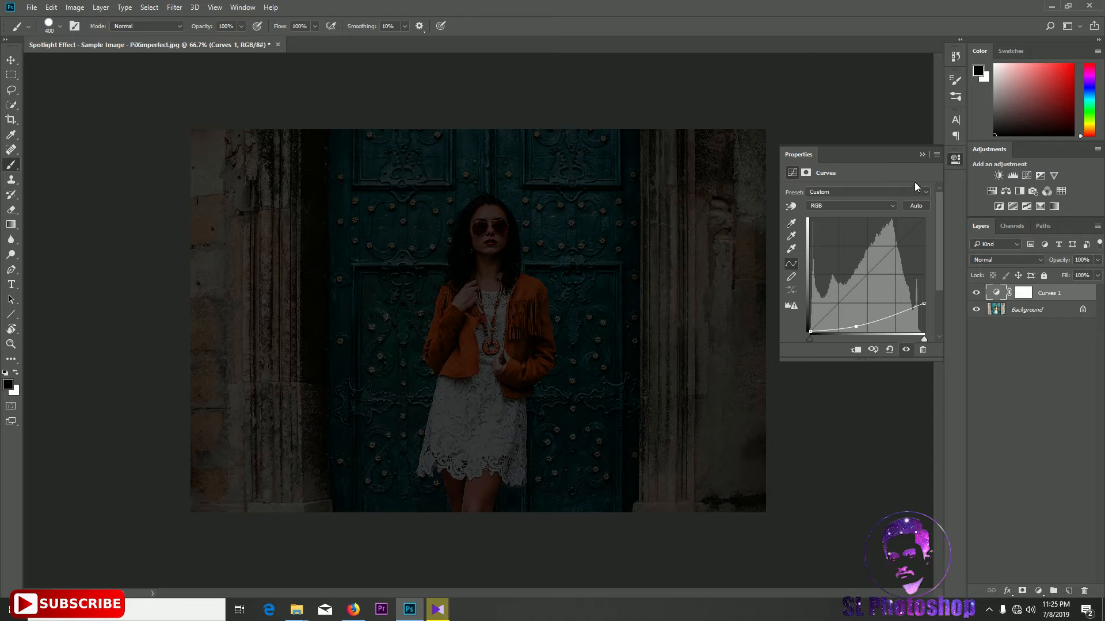
{"action": "left_click", "coordinate": [921, 154]}
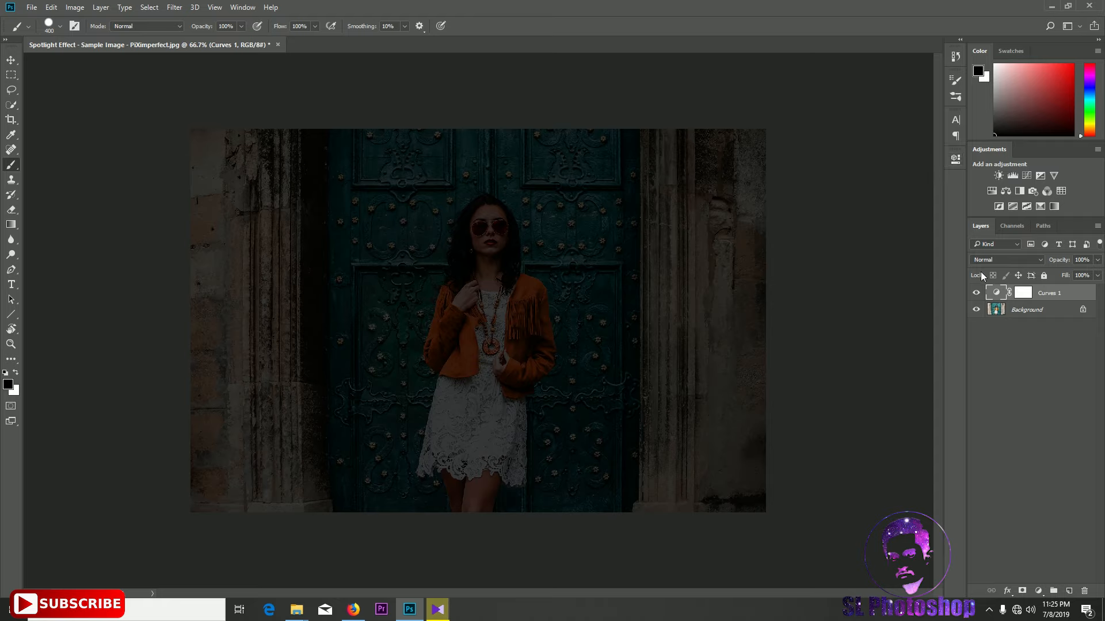
Paint a single large black brush dab on the Curves layer mask over the woman's head and shoulders
{"action": "left_click", "coordinate": [1021, 294]}
{"action": "left_click", "coordinate": [17, 375]}
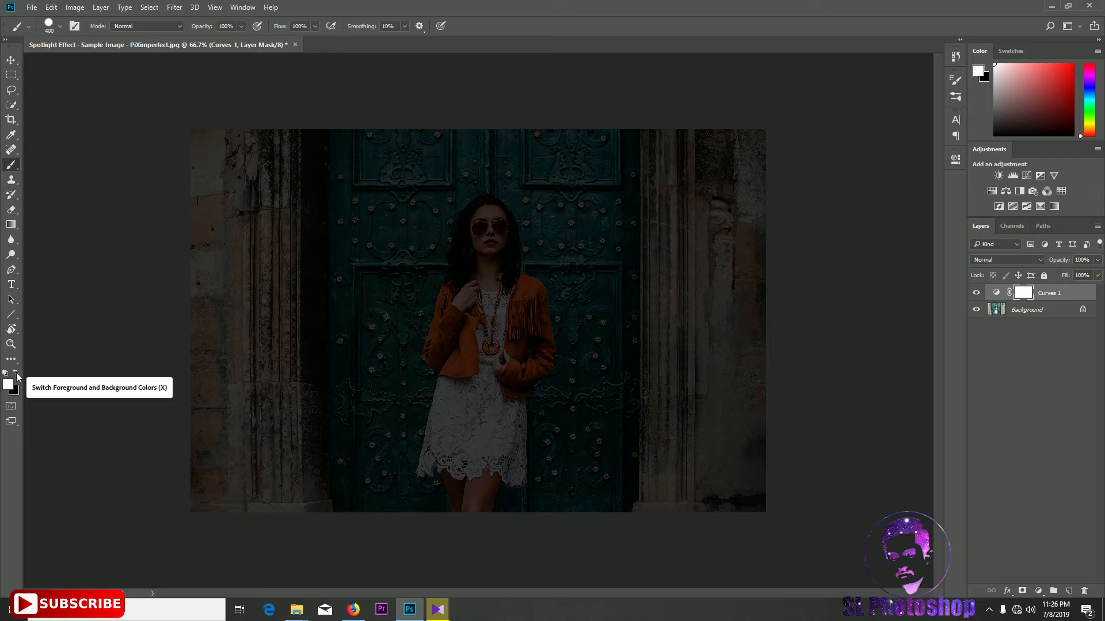
{"action": "left_click", "coordinate": [17, 375]}
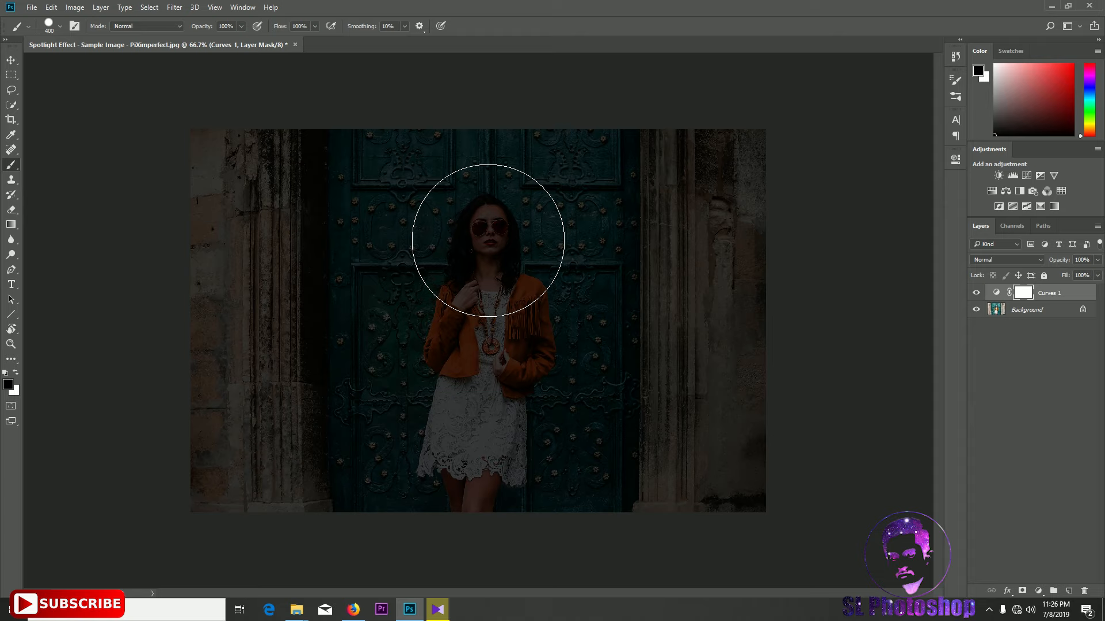
{"action": "left_click", "coordinate": [488, 240]}
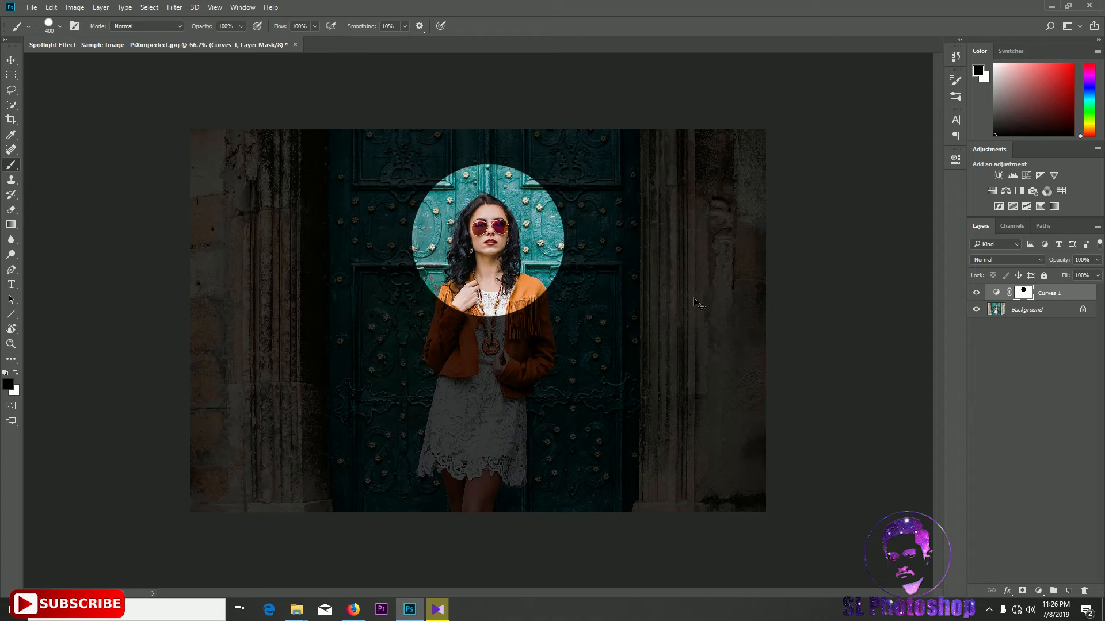
Free-transform the mask circle, stretching it vertically into a tall ellipse covering the woman
{"action": "key", "text": "ctrl+t"}
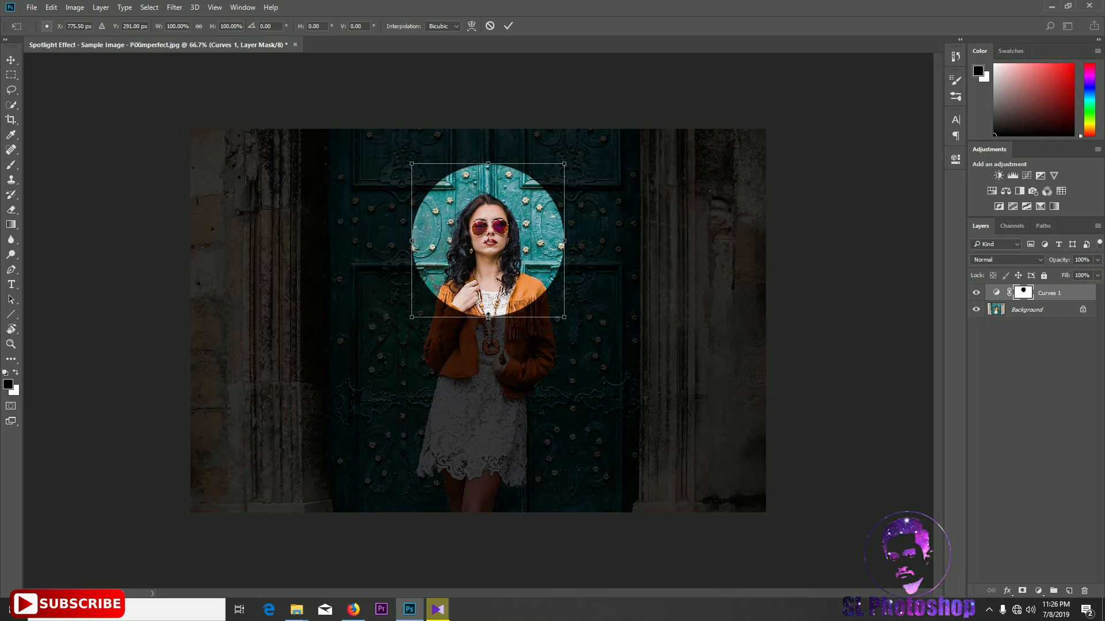
{"action": "left_click_drag", "start_coordinate": [488, 316], "coordinate": [458, 488]}
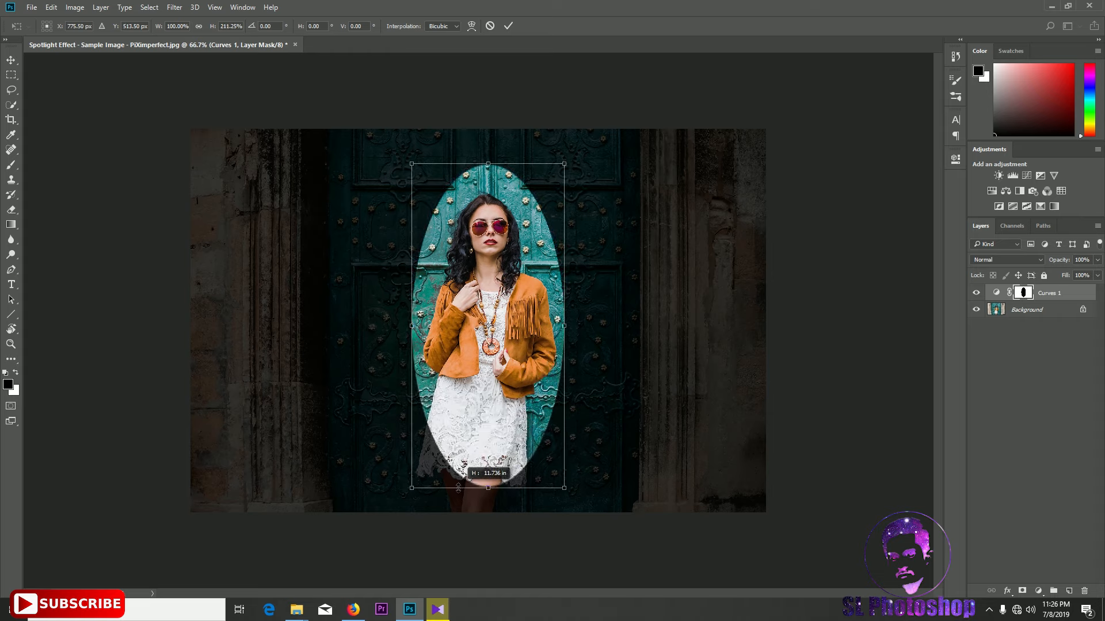
{"action": "left_click_drag", "start_coordinate": [488, 165], "coordinate": [488, 108]}
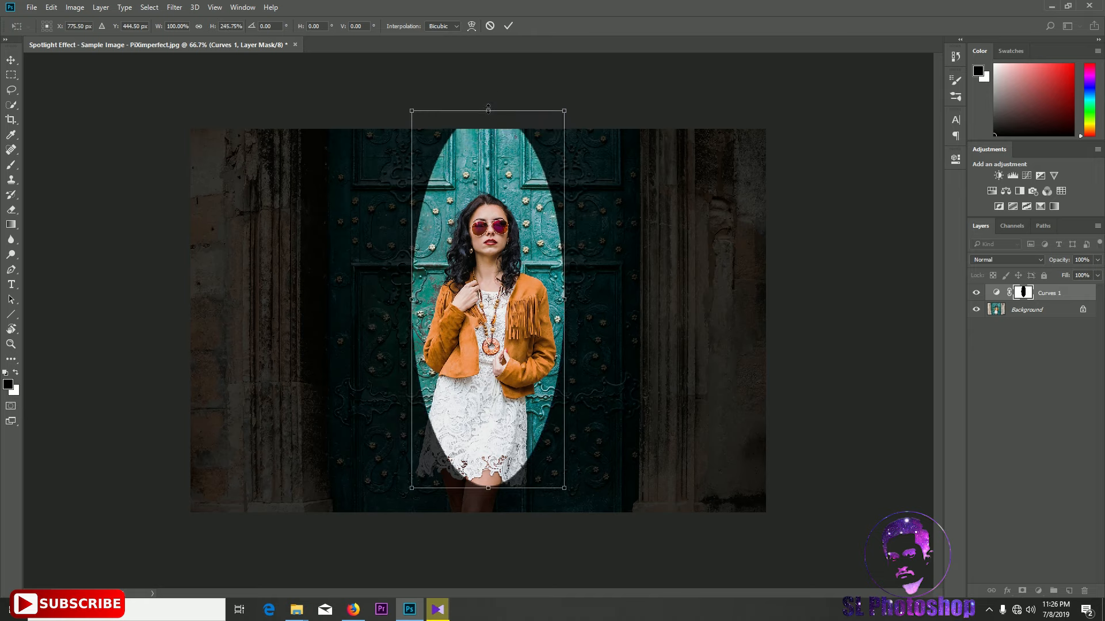
Distort the ellipse by pulling its four corner handles slightly outward
{"action": "right_click", "coordinate": [486, 234]}
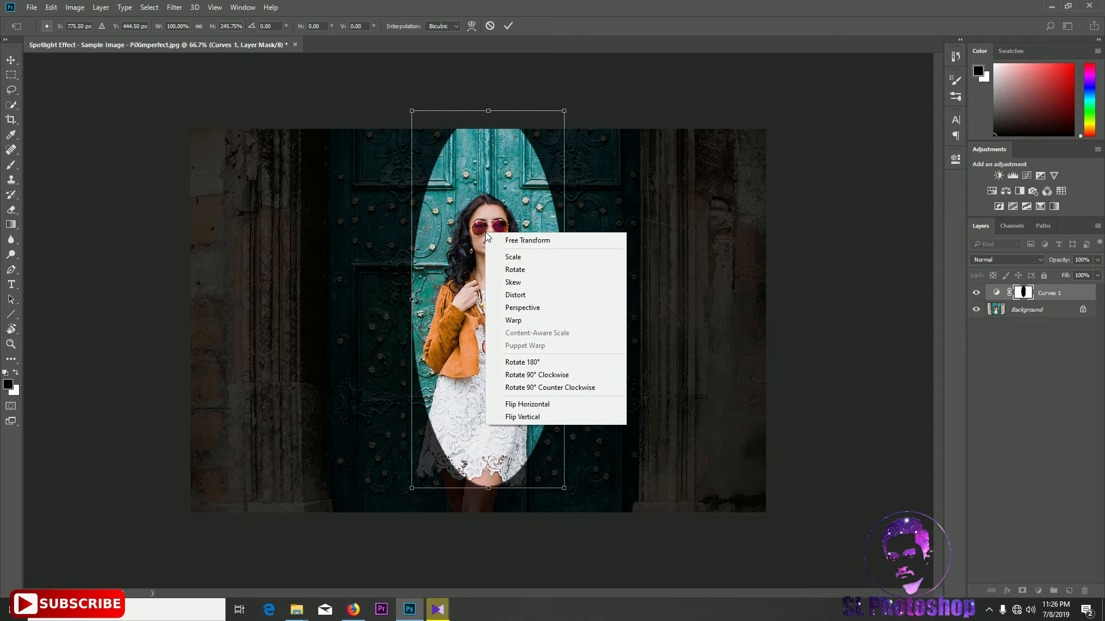
{"action": "left_click", "coordinate": [523, 296]}
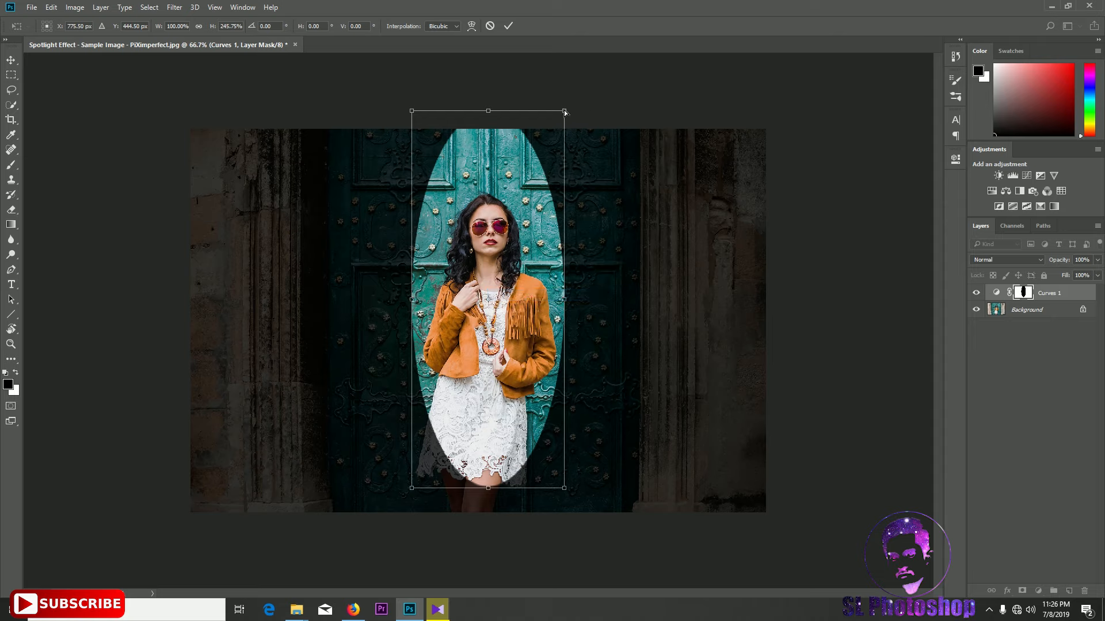
{"action": "left_click_drag", "start_coordinate": [565, 114], "coordinate": [580, 102]}
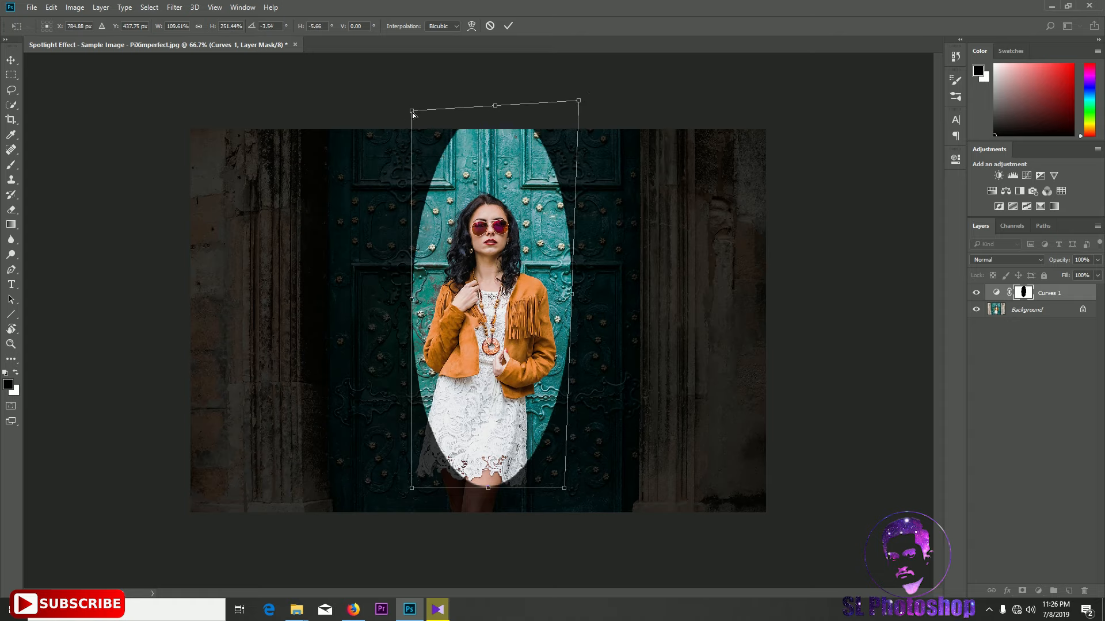
{"action": "left_click_drag", "start_coordinate": [412, 111], "coordinate": [403, 105]}
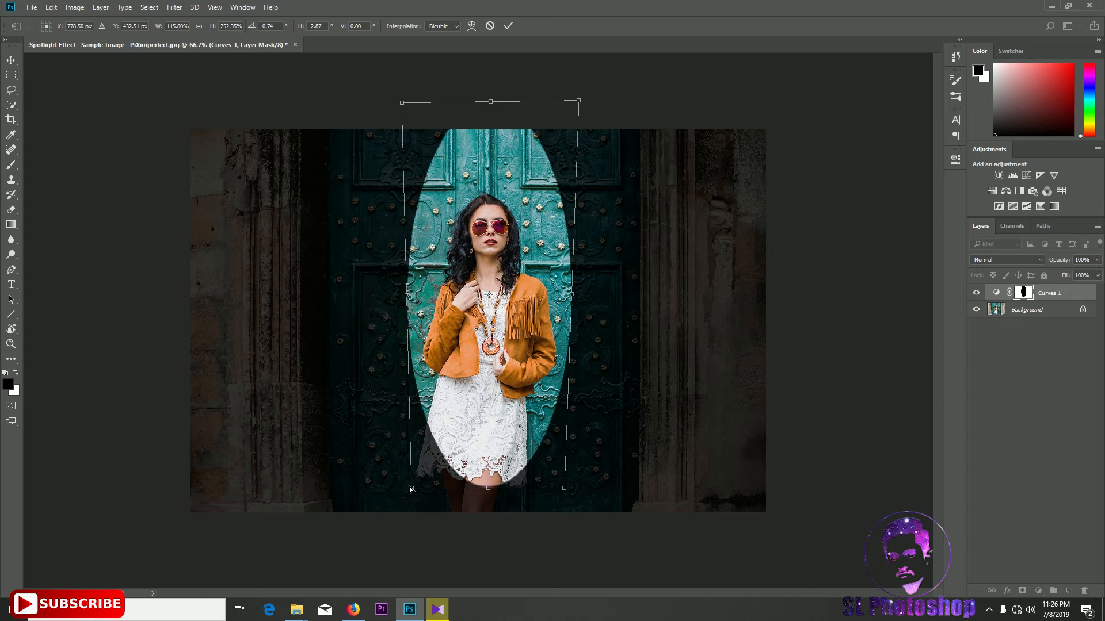
{"action": "left_click_drag", "start_coordinate": [411, 489], "coordinate": [402, 493]}
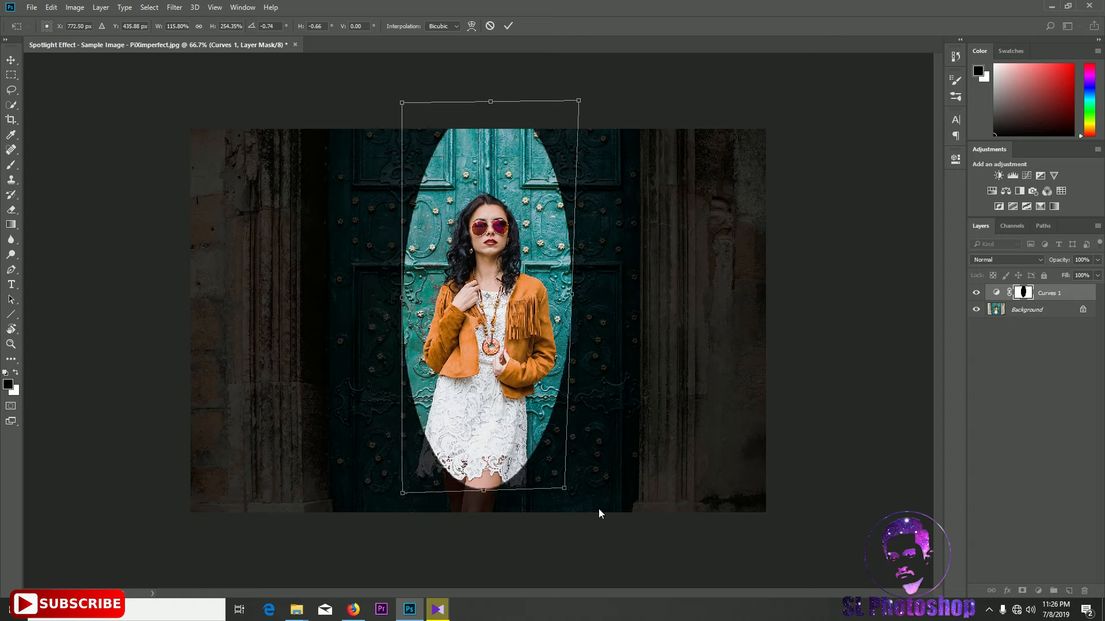
{"action": "left_click_drag", "start_coordinate": [564, 491], "coordinate": [574, 496]}
Warp the ellipse into a spotlight cone shape, narrow at the top and wide at the bottom, and commit the transform
{"action": "right_click", "coordinate": [495, 279]}
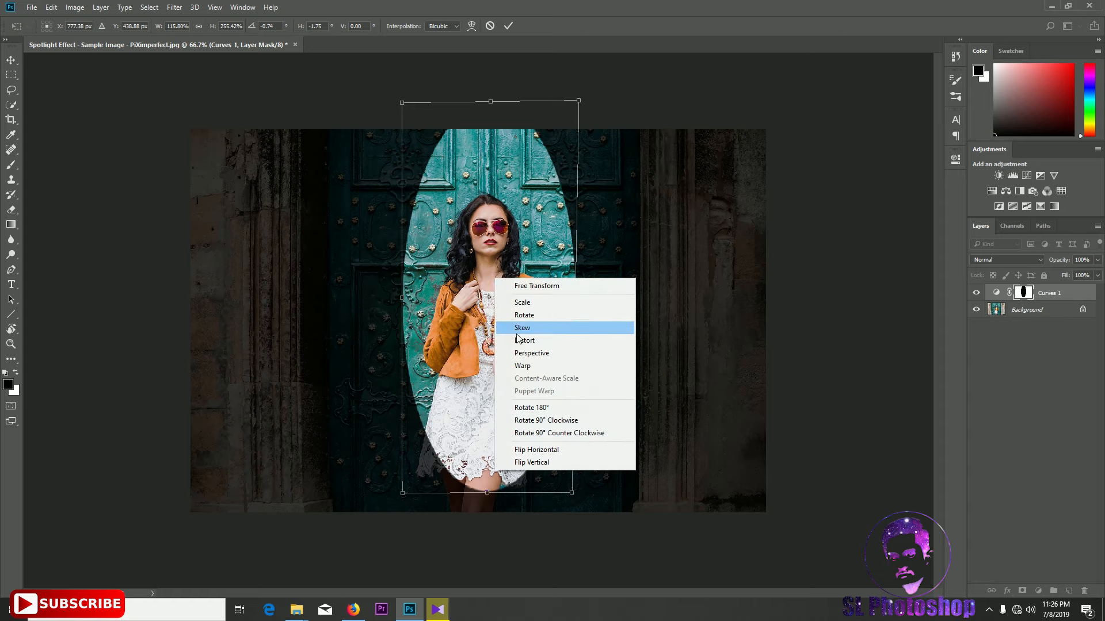
{"action": "left_click", "coordinate": [535, 371]}
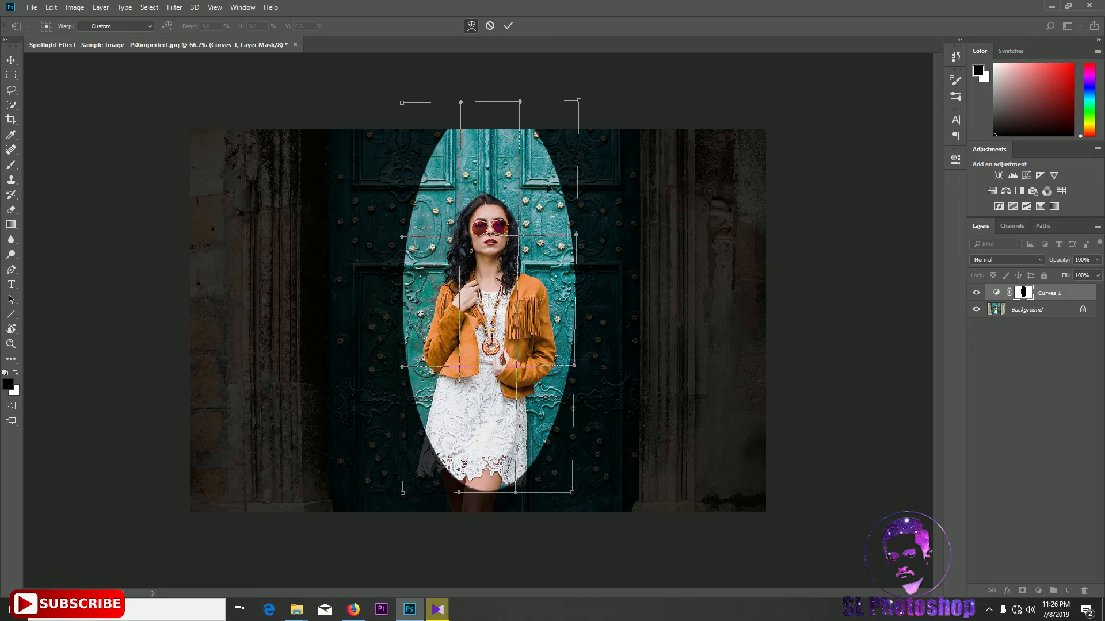
{"action": "left_click_drag", "start_coordinate": [432, 169], "coordinate": [428, 152]}
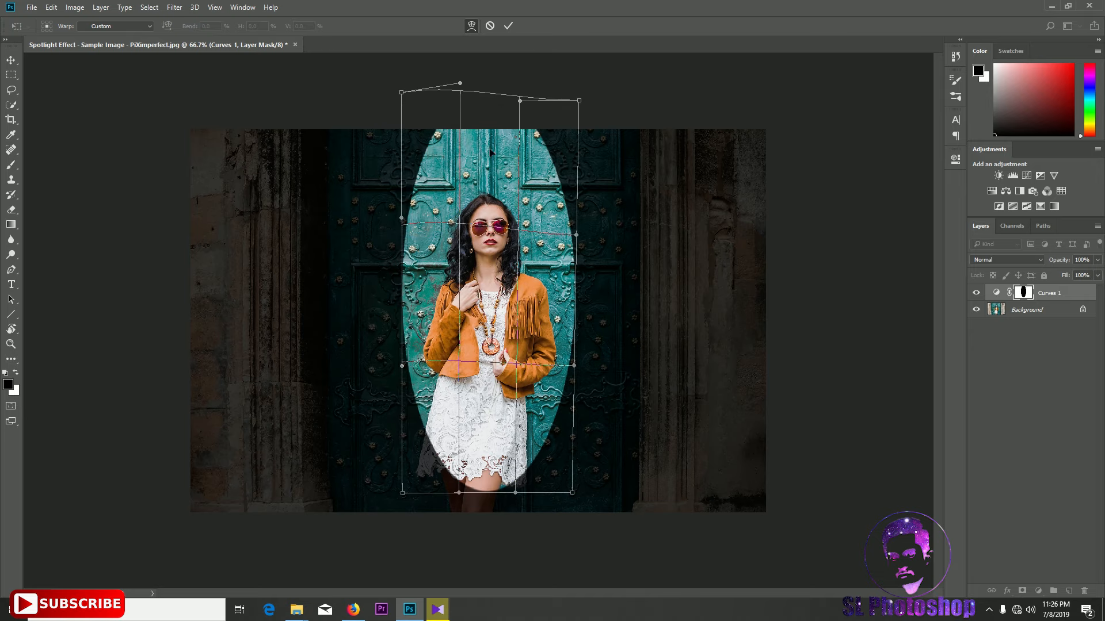
{"action": "mouse_move", "coordinate": [545, 152]}
{"action": "left_mouse_down"}
{"action": "mouse_move", "coordinate": [550, 165]}
{"action": "mouse_move", "coordinate": [564, 153]}
{"action": "mouse_move", "coordinate": [558, 164]}
{"action": "left_mouse_up"}
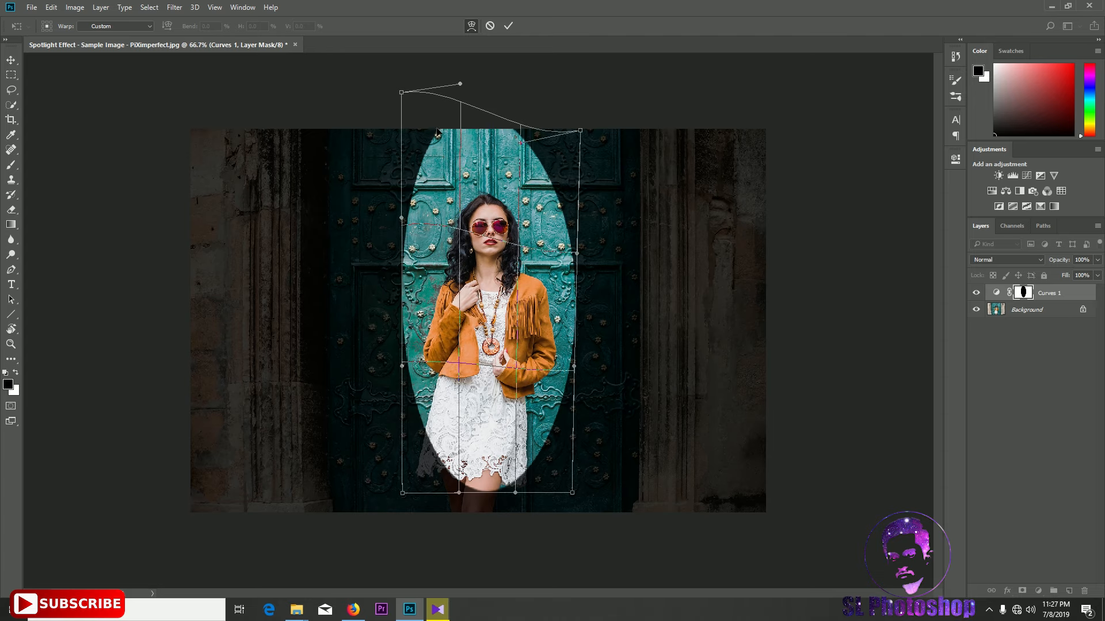
{"action": "left_click_drag", "start_coordinate": [435, 128], "coordinate": [450, 147]}
{"action": "left_click_drag", "start_coordinate": [577, 154], "coordinate": [526, 131]}
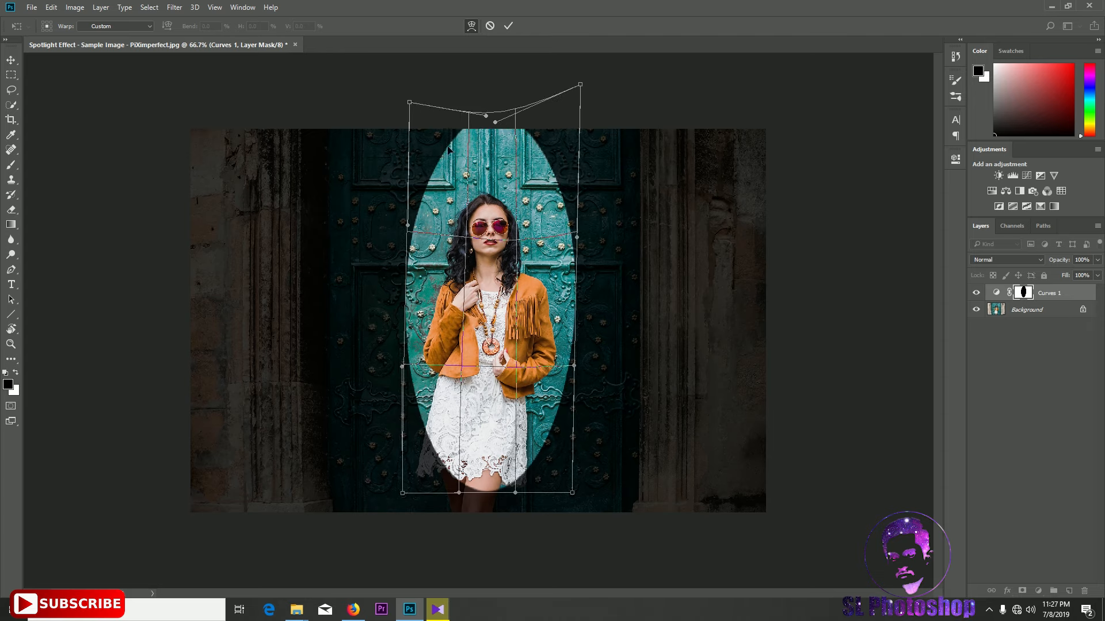
{"action": "left_click_drag", "start_coordinate": [450, 149], "coordinate": [422, 120]}
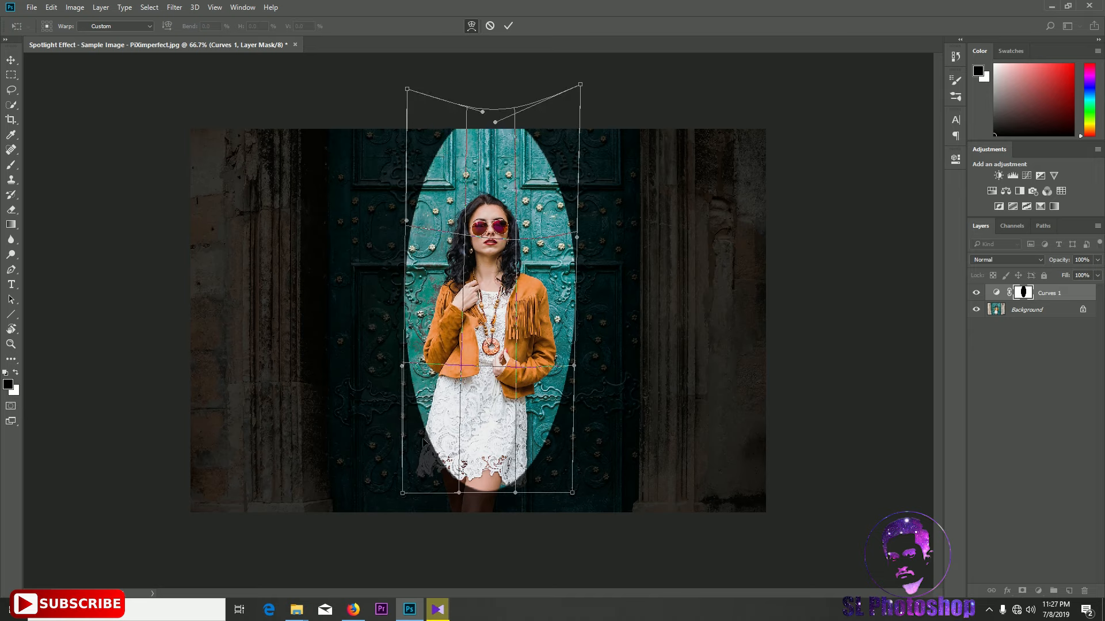
{"action": "left_click_drag", "start_coordinate": [424, 443], "coordinate": [395, 446]}
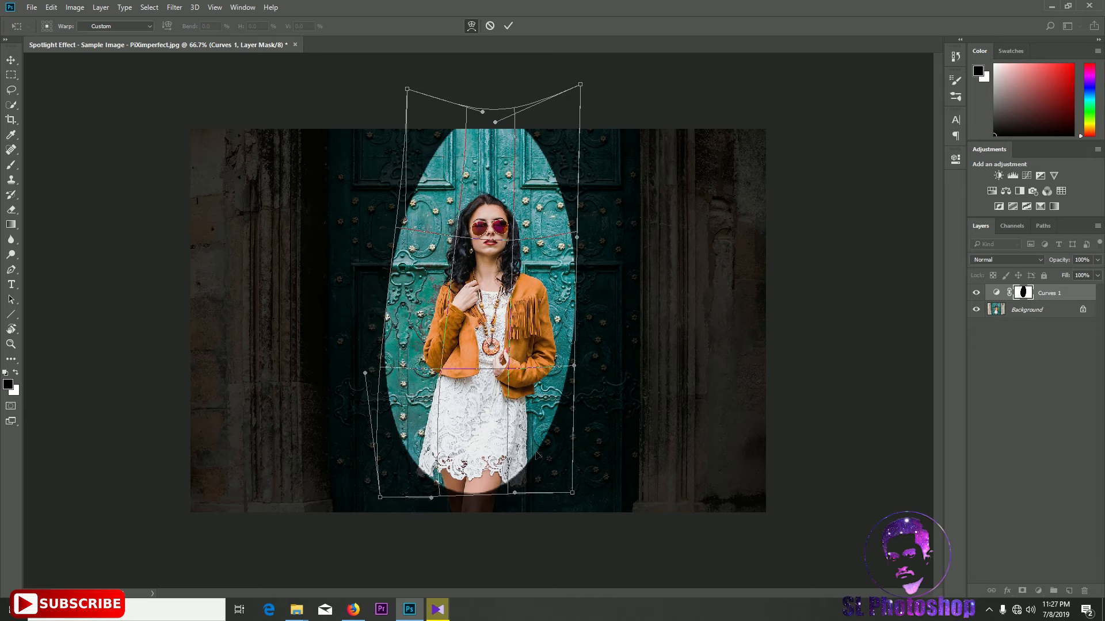
{"action": "left_click_drag", "start_coordinate": [512, 463], "coordinate": [588, 431]}
{"action": "left_click_drag", "start_coordinate": [488, 470], "coordinate": [470, 477]}
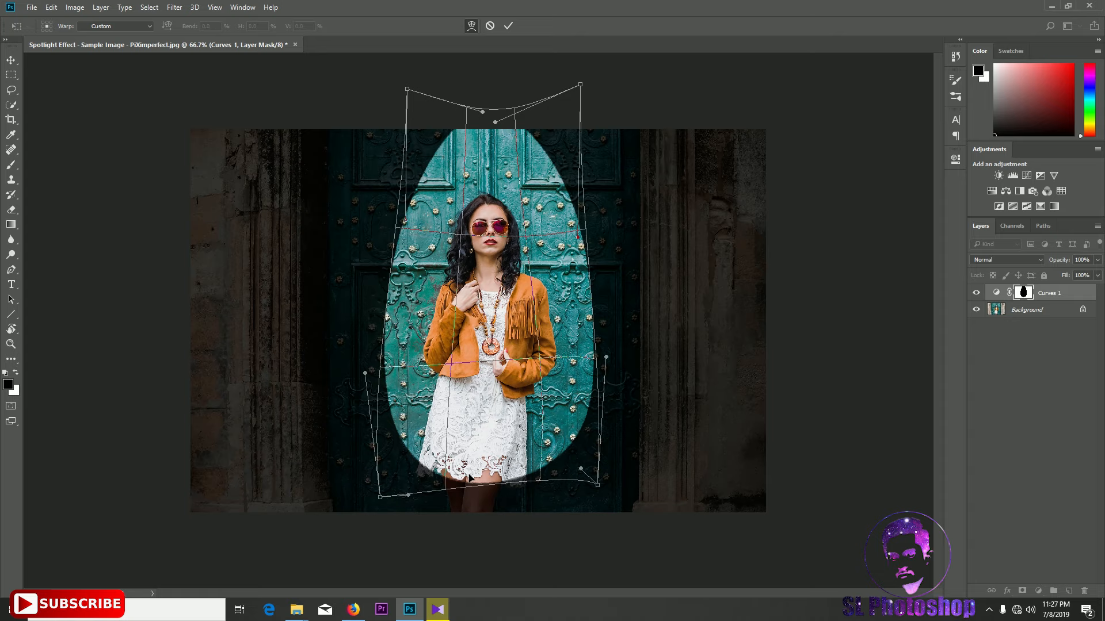
{"action": "key", "text": "Return"}
Open the layer mask properties and set the mask's feather to 103.2 px
{"action": "key", "text": "b"}
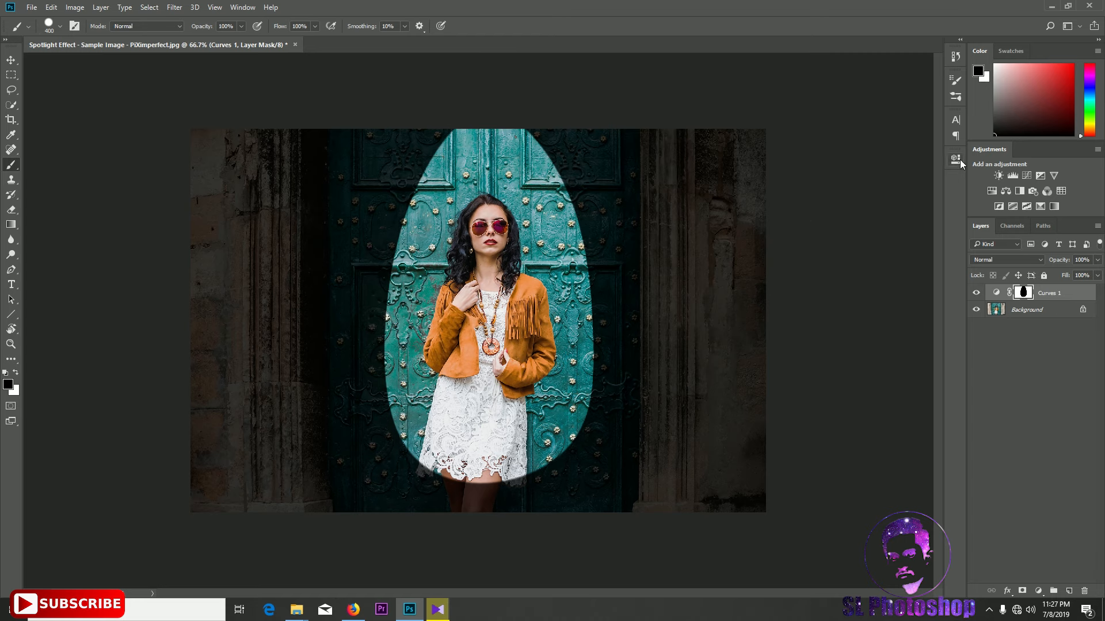
{"action": "key", "text": "v"}
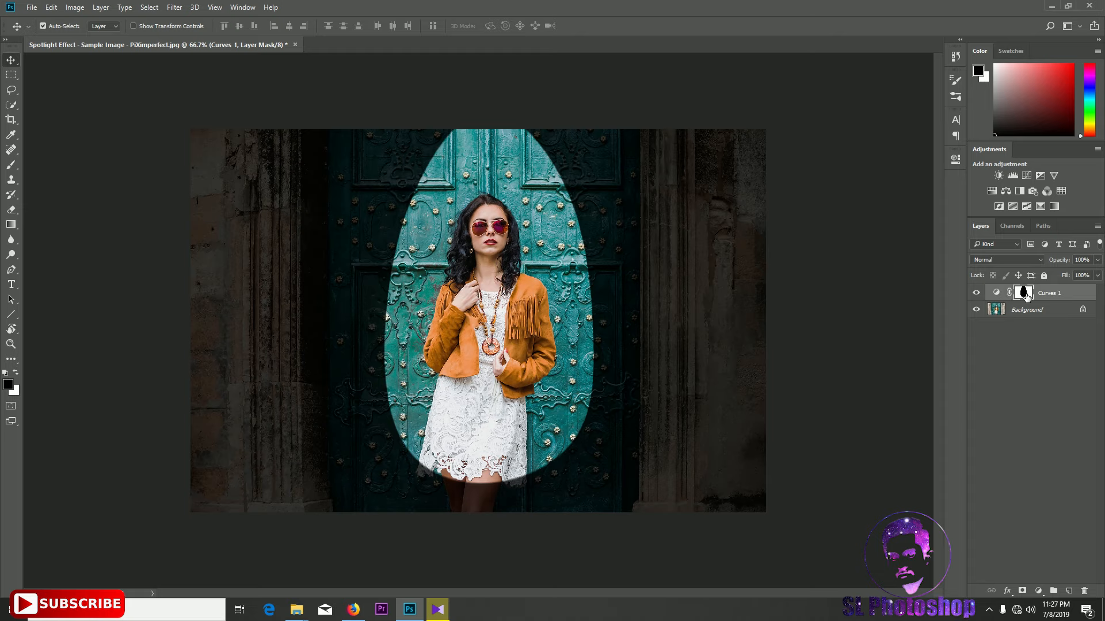
{"action": "left_click", "coordinate": [955, 159]}
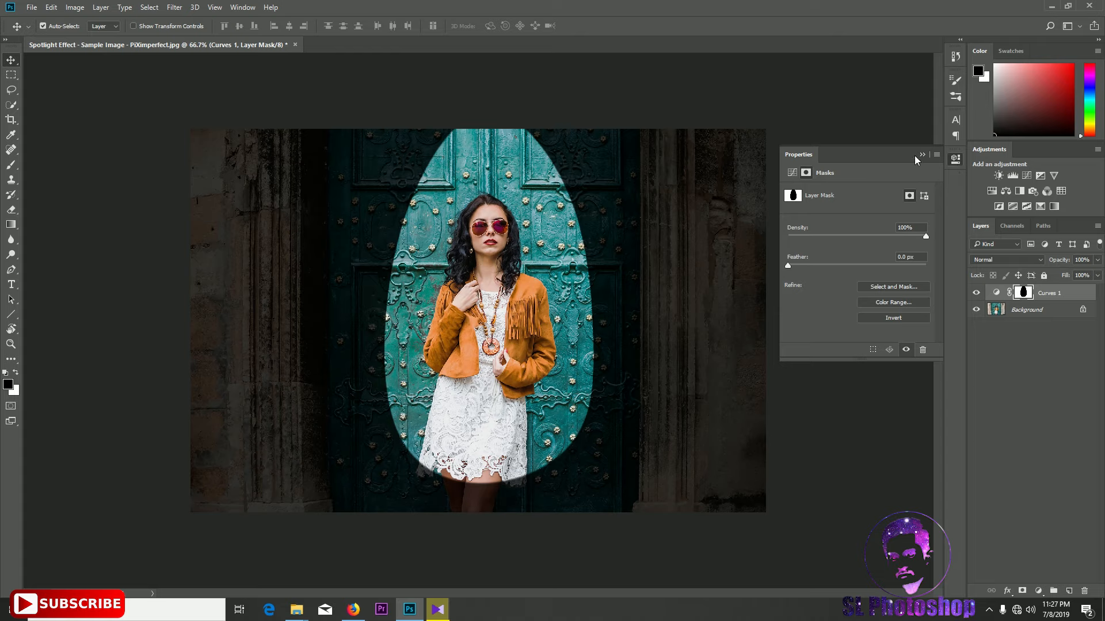
{"action": "left_click", "coordinate": [956, 162]}
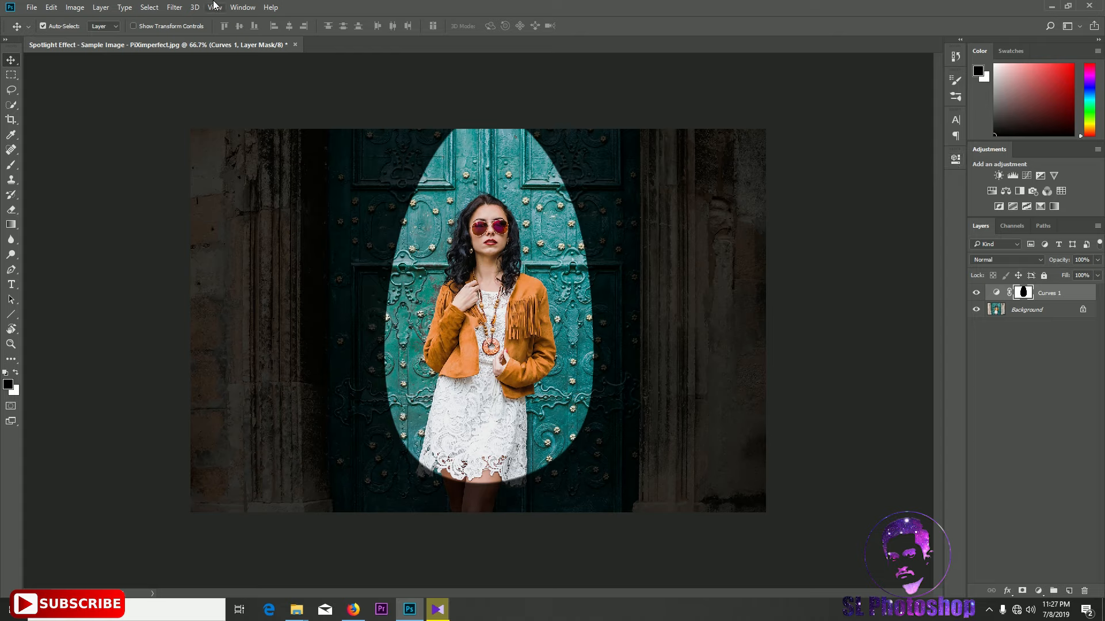
{"action": "left_click", "coordinate": [248, 8]}
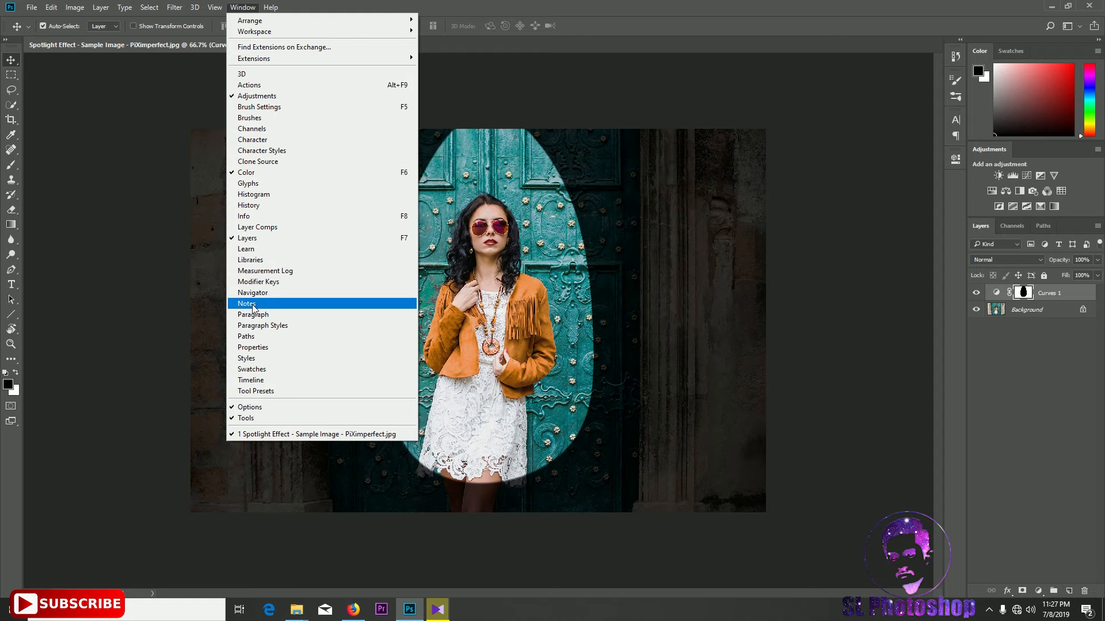
{"action": "left_click", "coordinate": [257, 348]}
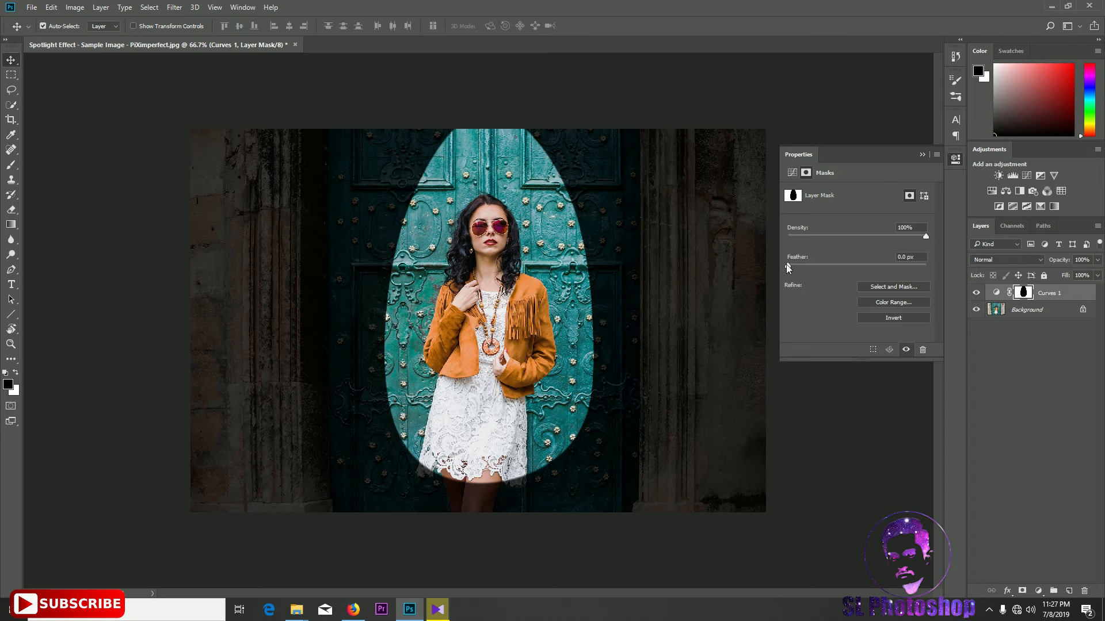
{"action": "left_click_drag", "start_coordinate": [789, 268], "coordinate": [823, 267]}
{"action": "left_click", "coordinate": [911, 257]}
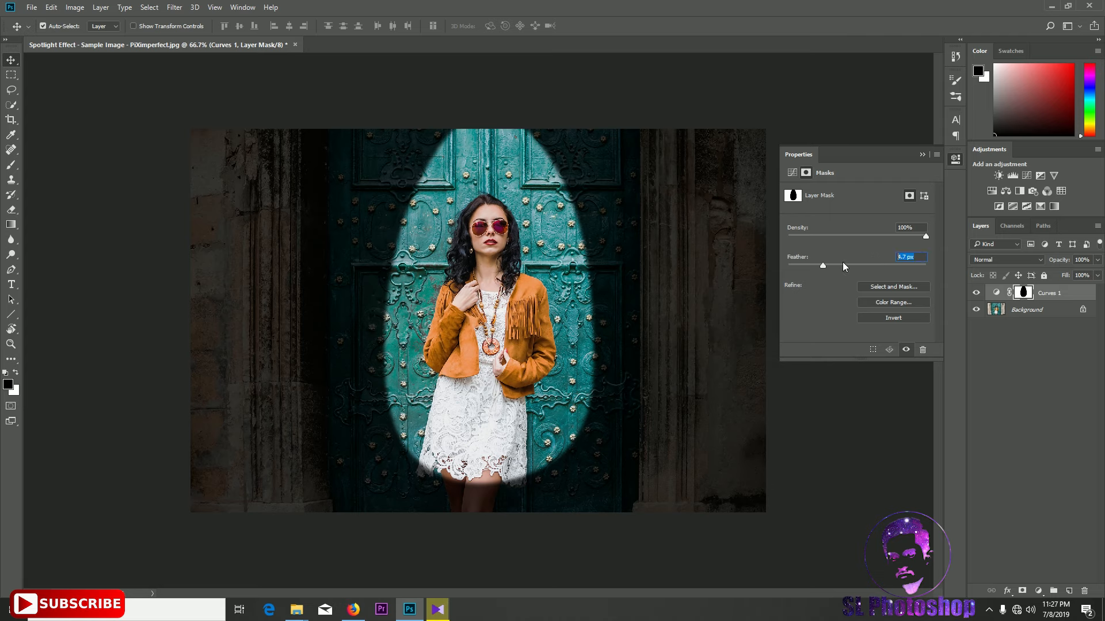
{"action": "type", "text": "430"}
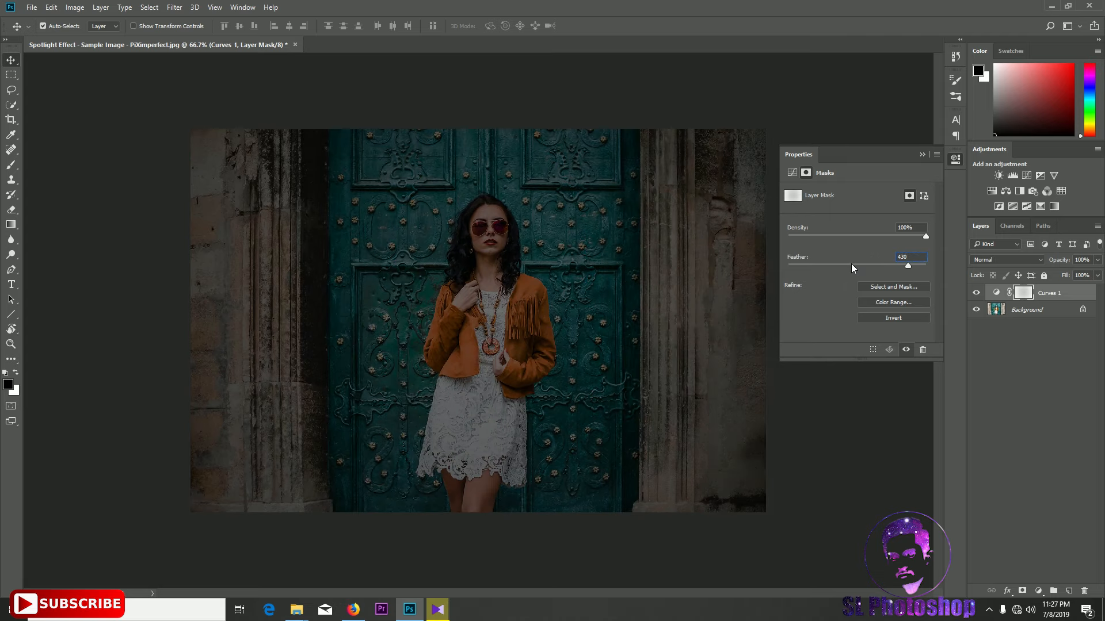
{"action": "left_click_drag", "start_coordinate": [908, 267], "coordinate": [877, 264]}
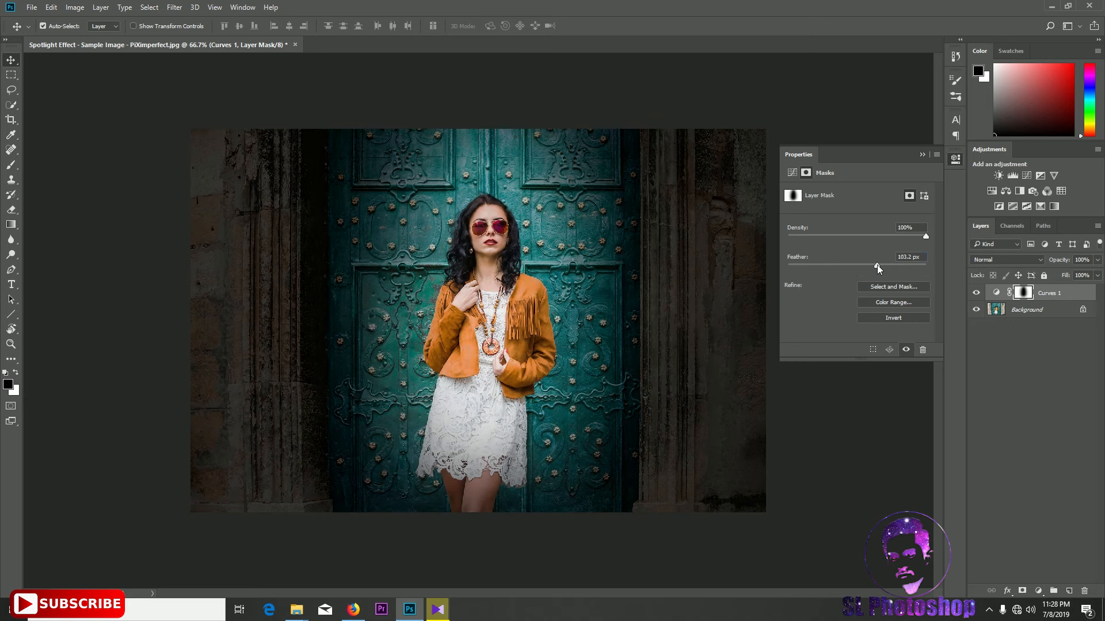
Close the properties panel and duplicate the Curves 1 adjustment layer
{"action": "left_click", "coordinate": [923, 155]}
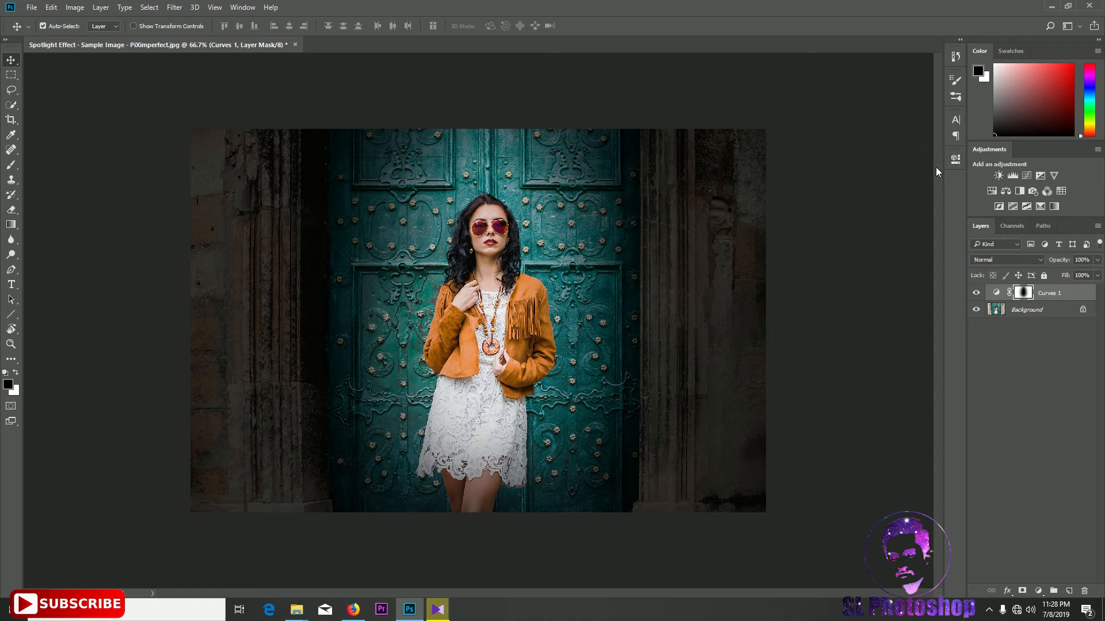
{"action": "left_click", "coordinate": [1066, 293]}
{"action": "key", "text": "ctrl+j"}
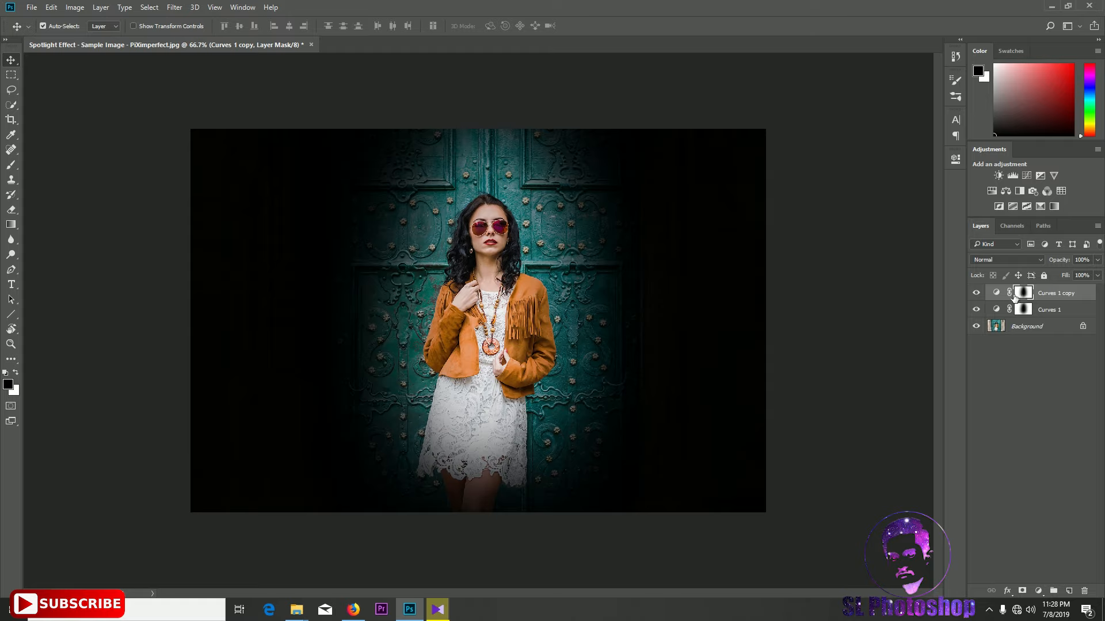
Open the copy's Curves properties, reset the curve to default, and reshape it into a steep brightening curve
{"action": "left_click", "coordinate": [996, 294]}
{"action": "double_click", "coordinate": [996, 294]}
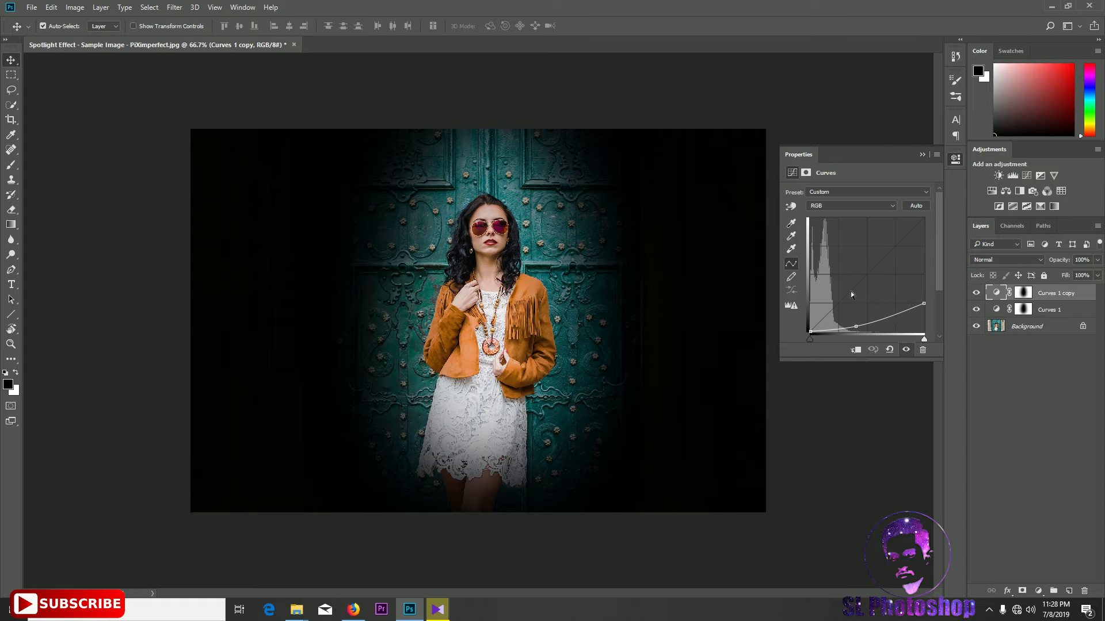
{"action": "left_click", "coordinate": [889, 351]}
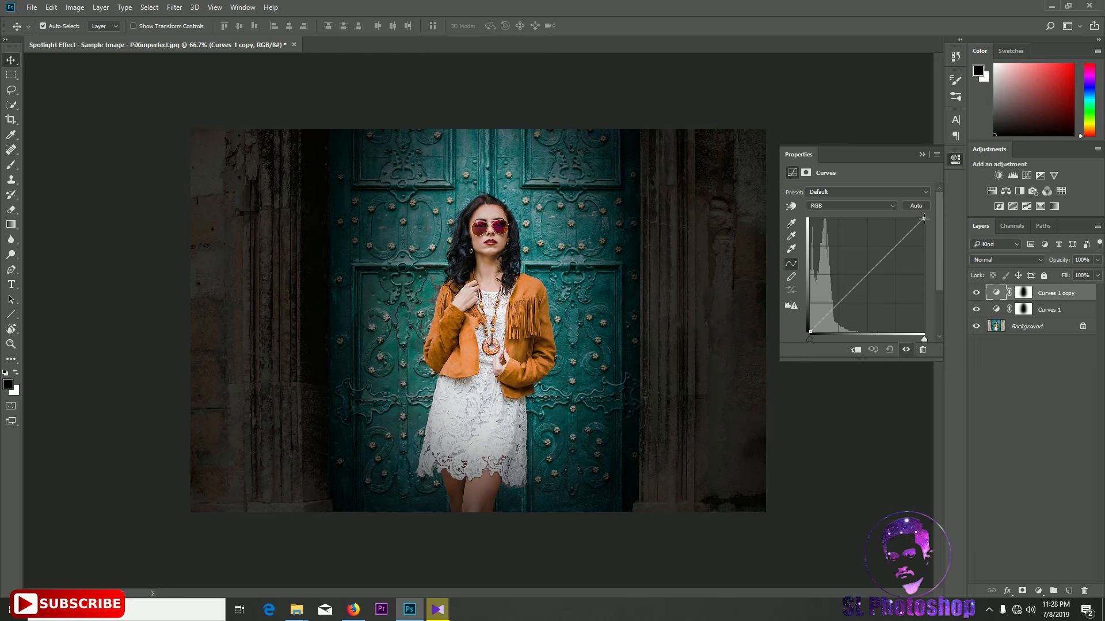
{"action": "left_click_drag", "start_coordinate": [923, 218], "coordinate": [892, 218]}
{"action": "left_click_drag", "start_coordinate": [883, 217], "coordinate": [882, 218]}
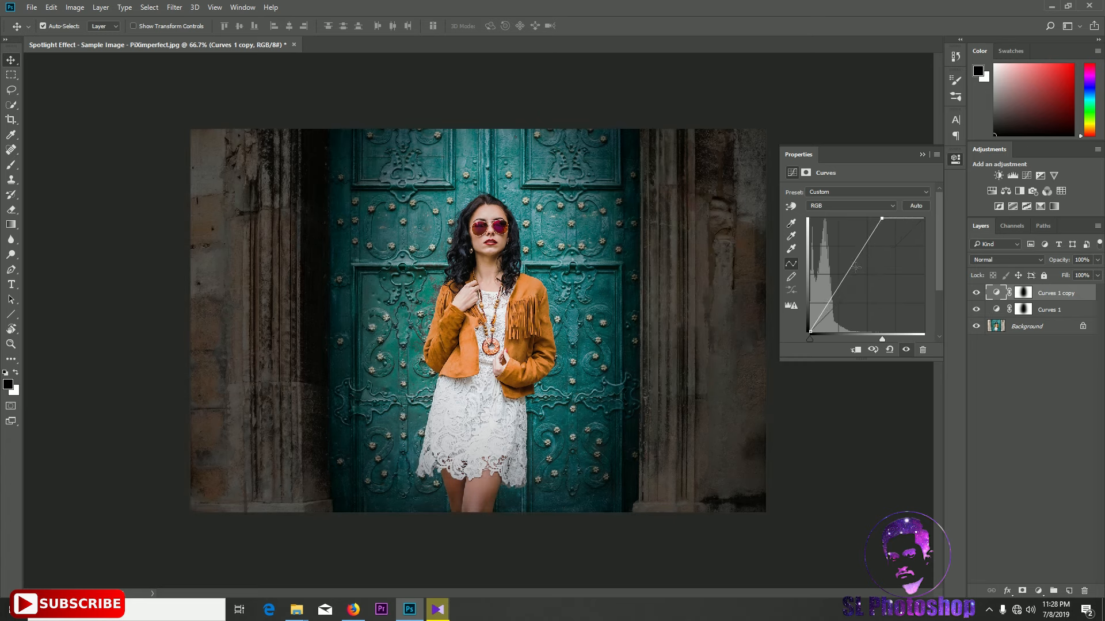
{"action": "left_click_drag", "start_coordinate": [840, 283], "coordinate": [844, 291]}
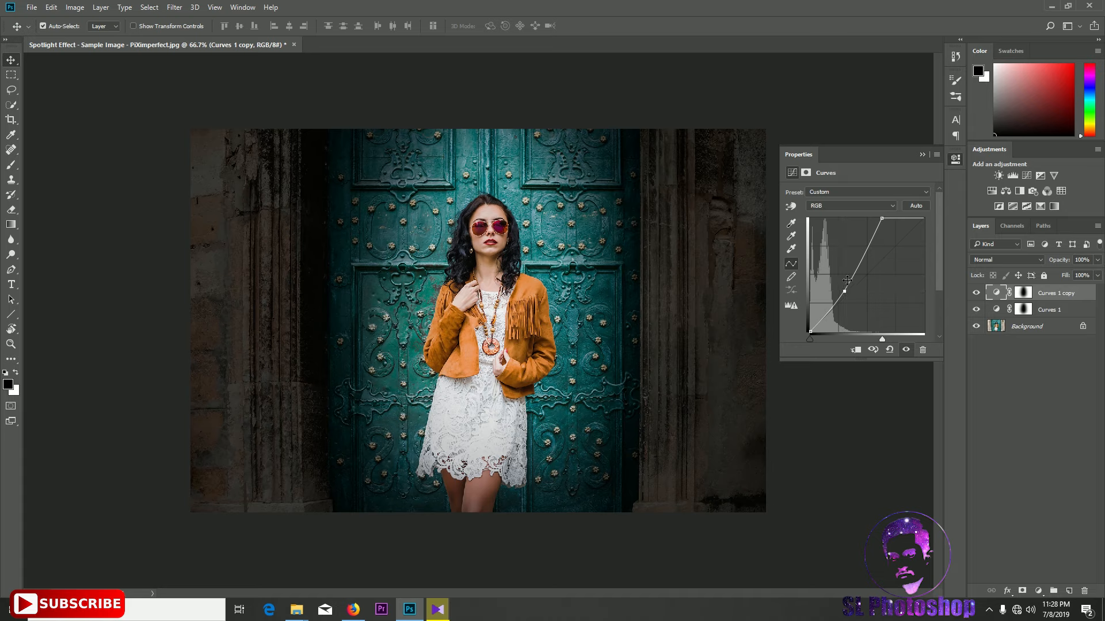
{"action": "left_click", "coordinate": [921, 156]}
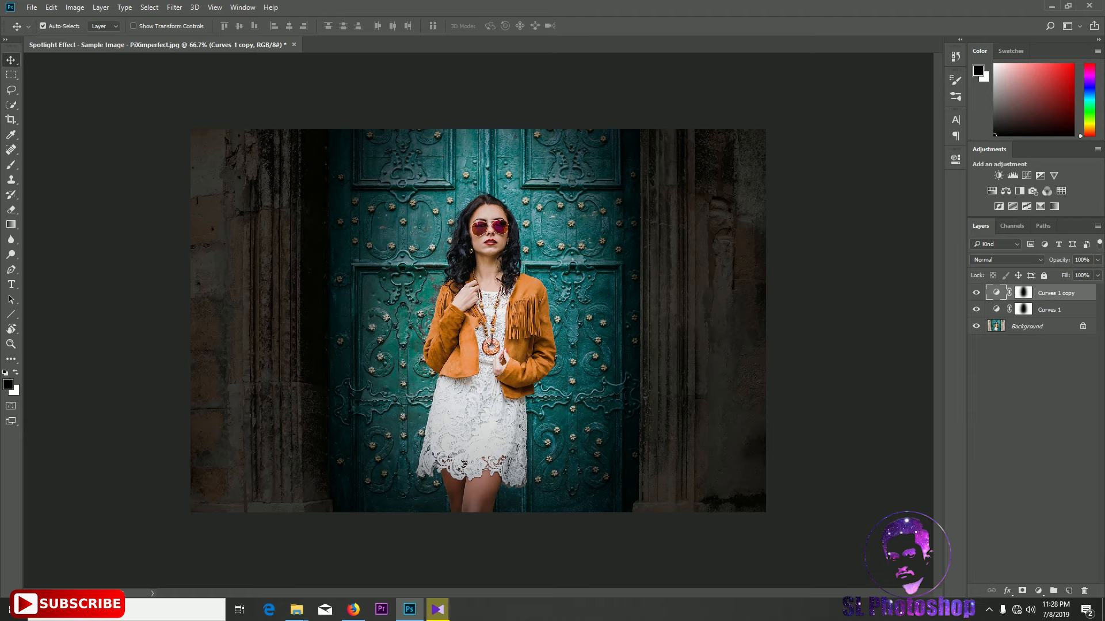
In the copy's blending options, split the Underlying Layer black Blend If slider to about 39/73 and confirm
{"action": "double_click", "coordinate": [1088, 295]}
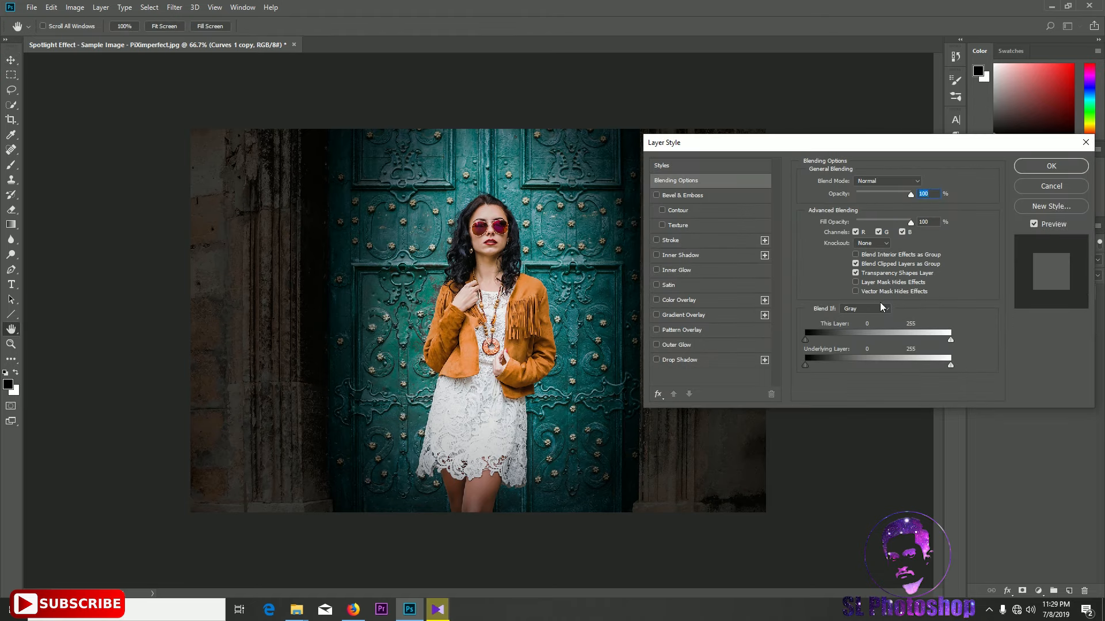
{"action": "key", "text": "ctrl+plus"}
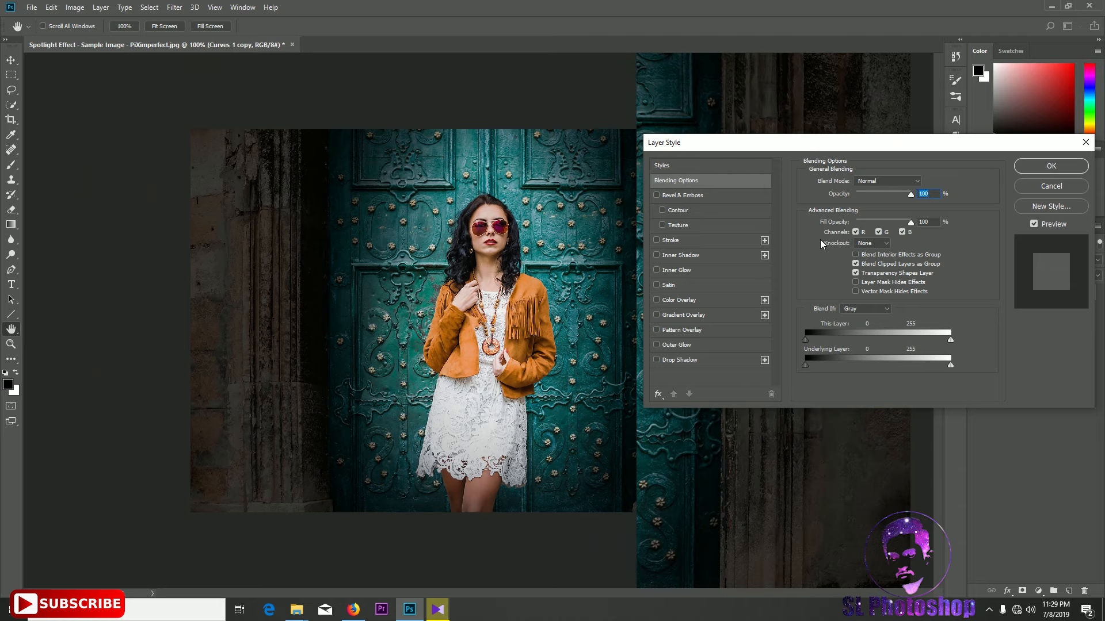
{"action": "key", "text": "ctrl+plus"}
{"action": "key", "text": "ctrl+plus"}
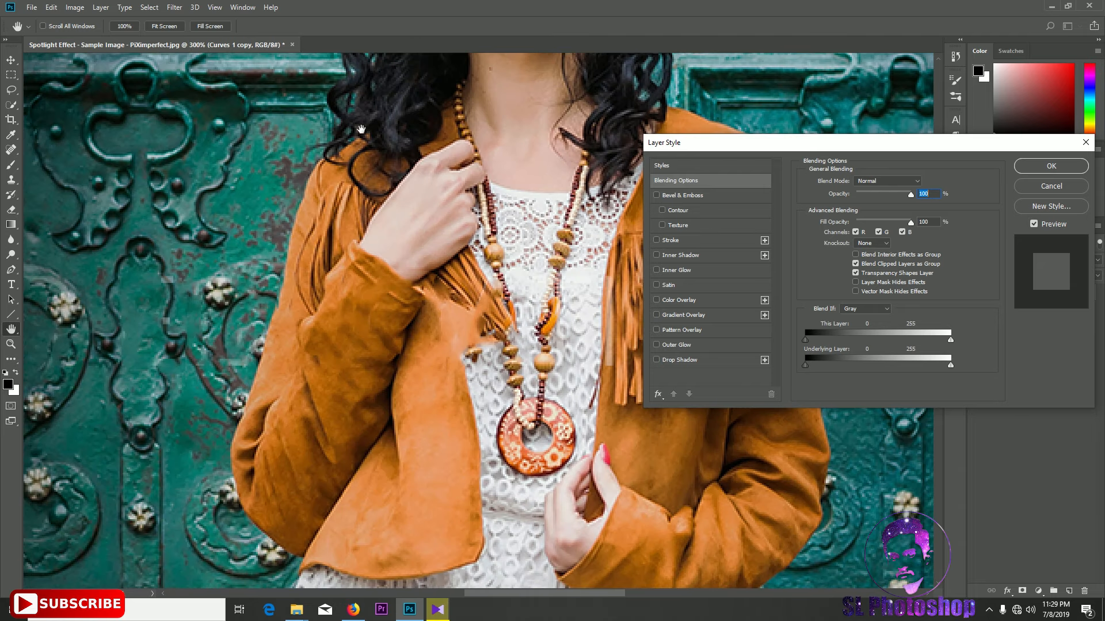
{"action": "left_click_drag", "start_coordinate": [202, 213], "coordinate": [613, 466]}
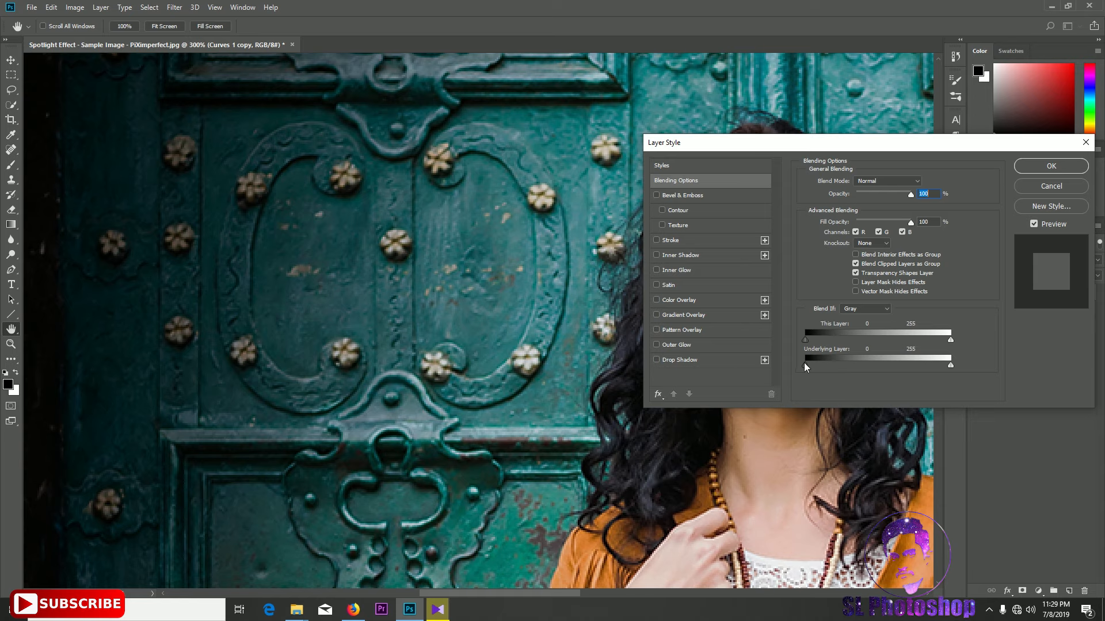
{"action": "mouse_move", "coordinate": [817, 365]}
{"action": "left_mouse_down"}
{"action": "mouse_move", "coordinate": [843, 368]}
{"action": "mouse_move", "coordinate": [825, 369]}
{"action": "left_mouse_up"}
{"action": "key", "text": "alt"}
{"action": "left_click_drag", "start_coordinate": [828, 366], "coordinate": [833, 365]}
{"action": "key", "text": "alt"}
{"action": "key", "text": "alt"}
{"action": "left_click_drag", "start_coordinate": [830, 364], "coordinate": [840, 365]}
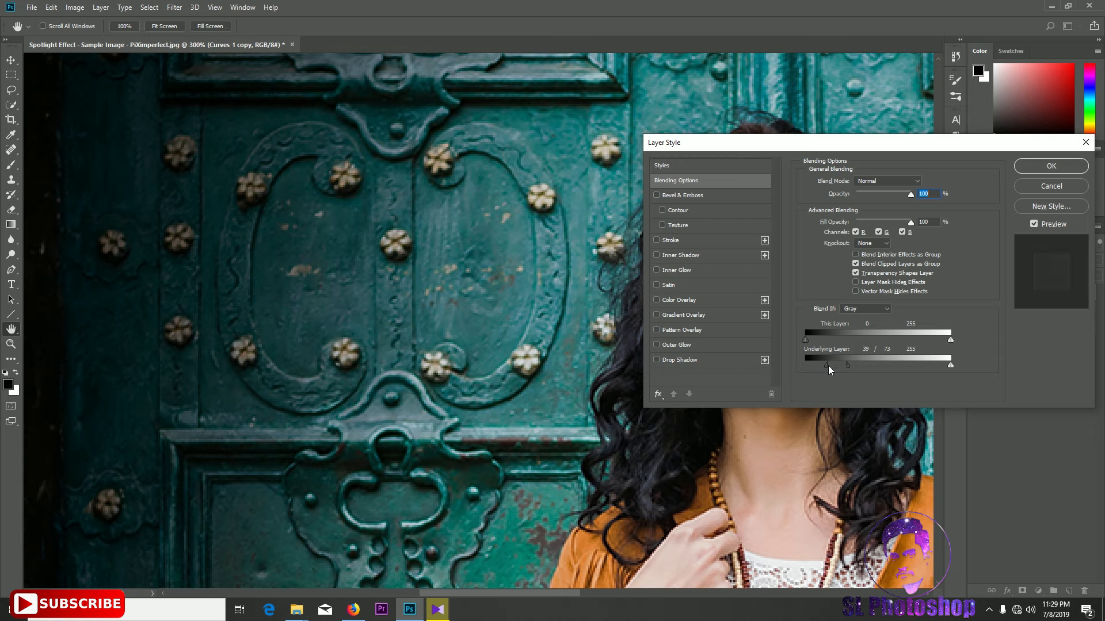
{"action": "left_click_drag", "start_coordinate": [823, 369], "coordinate": [817, 370]}
{"action": "left_click", "coordinate": [1050, 165]}
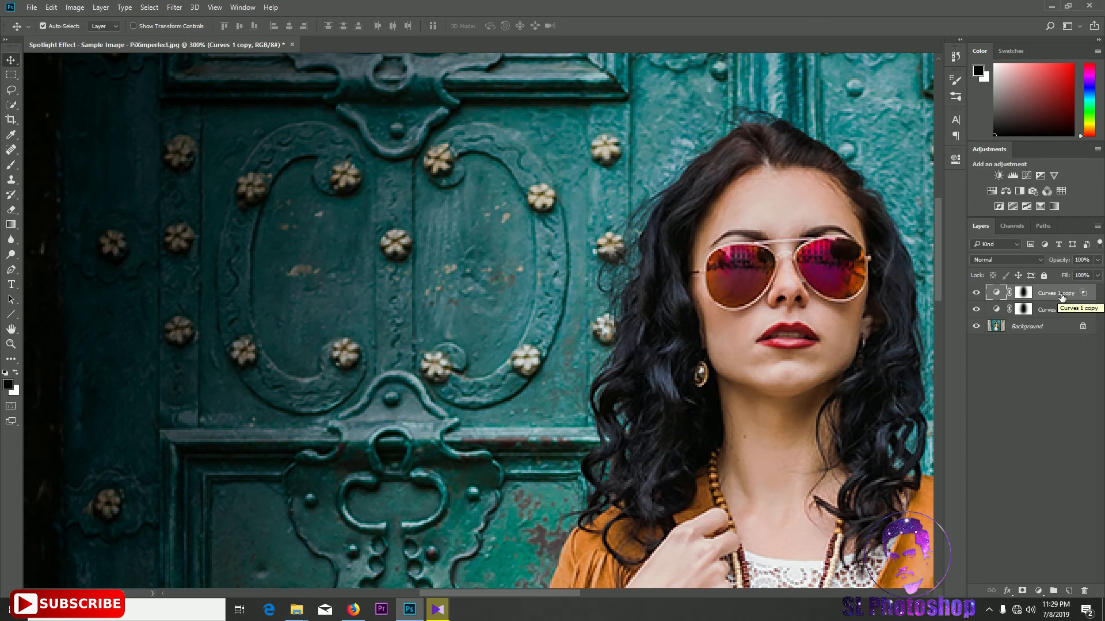
Group the Curves 1 copy layer and collapse the new group
{"action": "key", "text": "ctrl"}
{"action": "key", "text": "ctrl+g"}
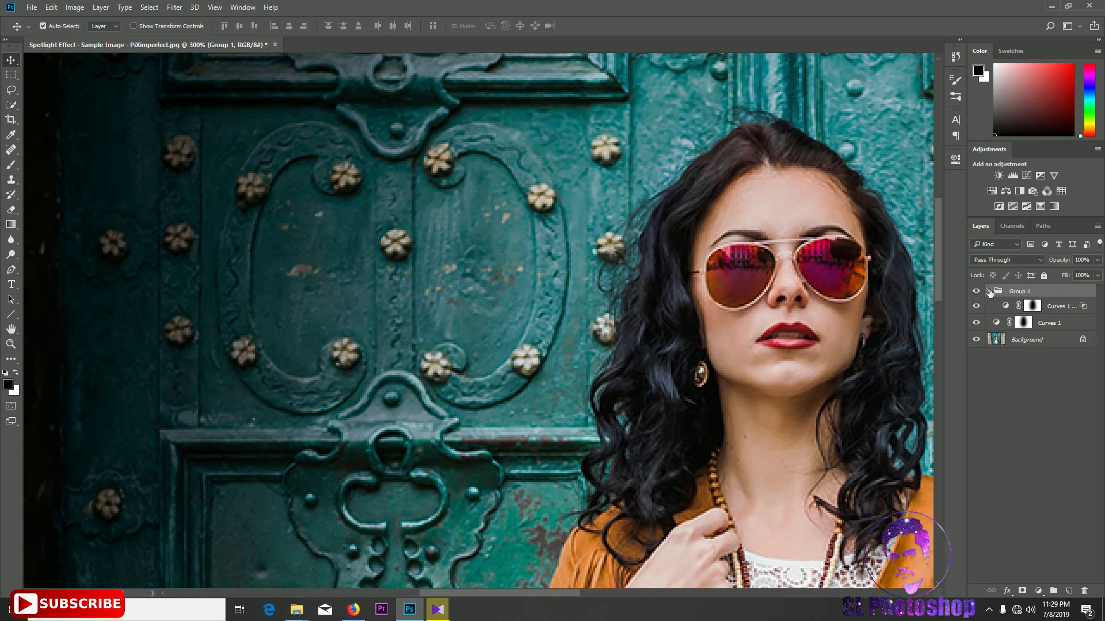
{"action": "left_click", "coordinate": [989, 293]}
{"action": "key", "text": "ctrl+minus"}
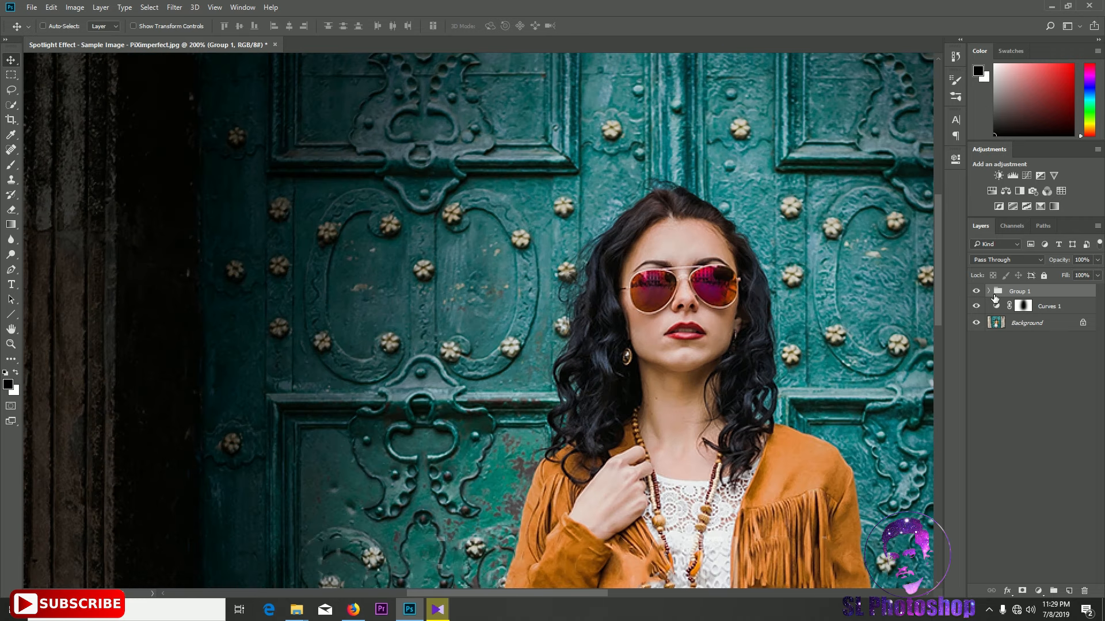
{"action": "key", "text": "ctrl+minus"}
{"action": "key", "text": "ctrl+minus"}
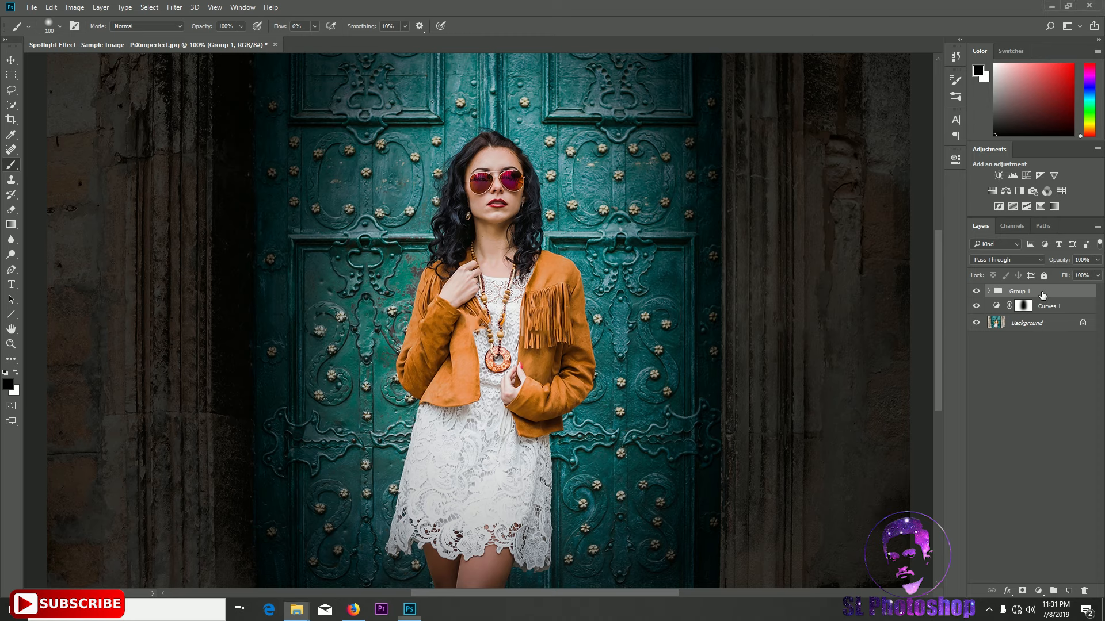
Add a layer mask to the group and paint on it with a low-flow black brush over the woman's face, jacket and dress
{"action": "left_click", "coordinate": [1023, 591]}
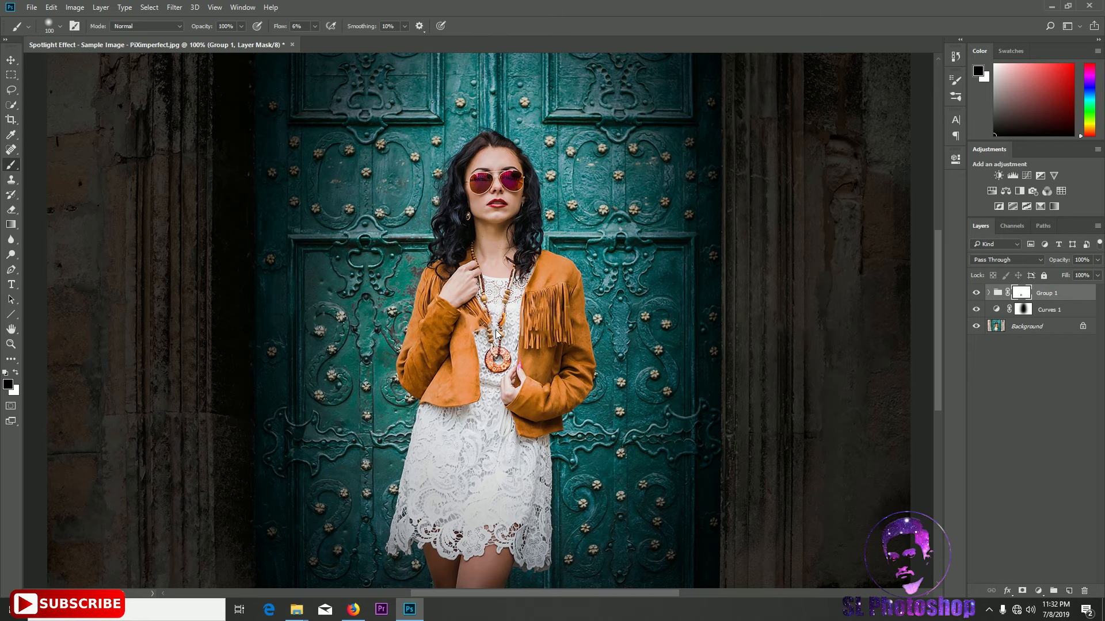
{"action": "key", "text": "ctrl+plus"}
{"action": "key", "text": "ctrl+plus"}
{"action": "key", "text": "bracketleft"}
{"action": "key", "text": "bracketleft"}
{"action": "key", "text": "bracketleft"}
{"action": "key", "text": "bracketleft"}
{"action": "key", "text": "bracketleft"}
{"action": "key", "text": "bracketleft"}
{"action": "key", "text": "bracketleft"}
{"action": "left_click_drag", "start_coordinate": [571, 221], "coordinate": [544, 547]}
{"action": "key", "text": "bracketleft"}
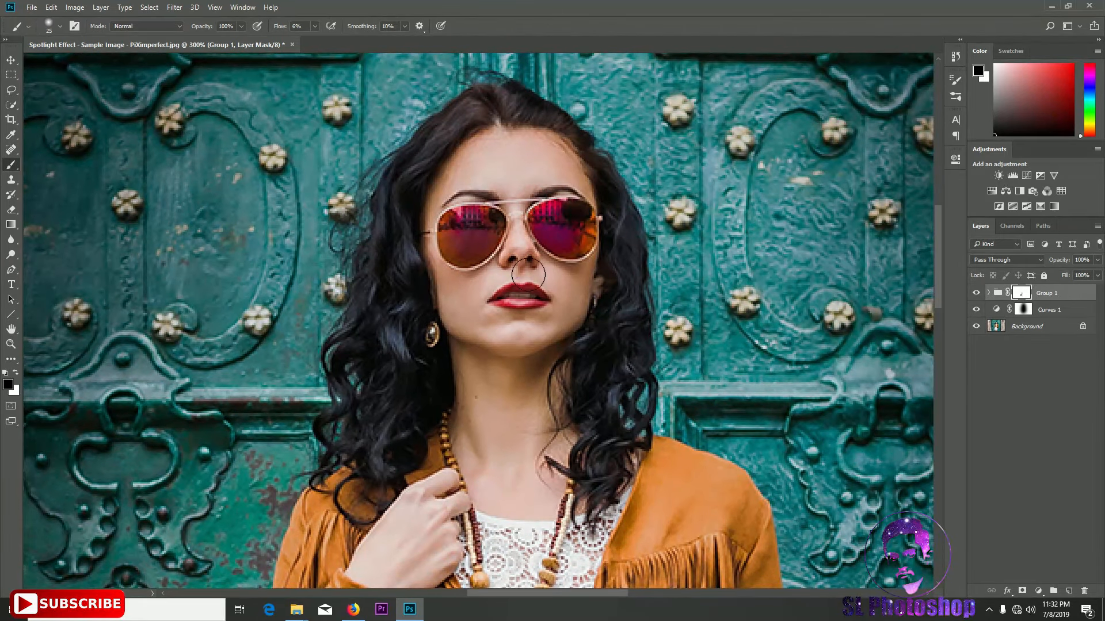
{"action": "left_click_drag", "start_coordinate": [548, 438], "coordinate": [488, 115]}
{"action": "key", "text": "bracketright"}
{"action": "key", "text": "bracketright"}
{"action": "key", "text": "bracketright"}
{"action": "key", "text": "bracketright"}
{"action": "key", "text": "bracketright"}
{"action": "key", "text": "bracketright"}
{"action": "key", "text": "bracketright"}
{"action": "key", "text": "bracketright"}
{"action": "key", "text": "bracketright"}
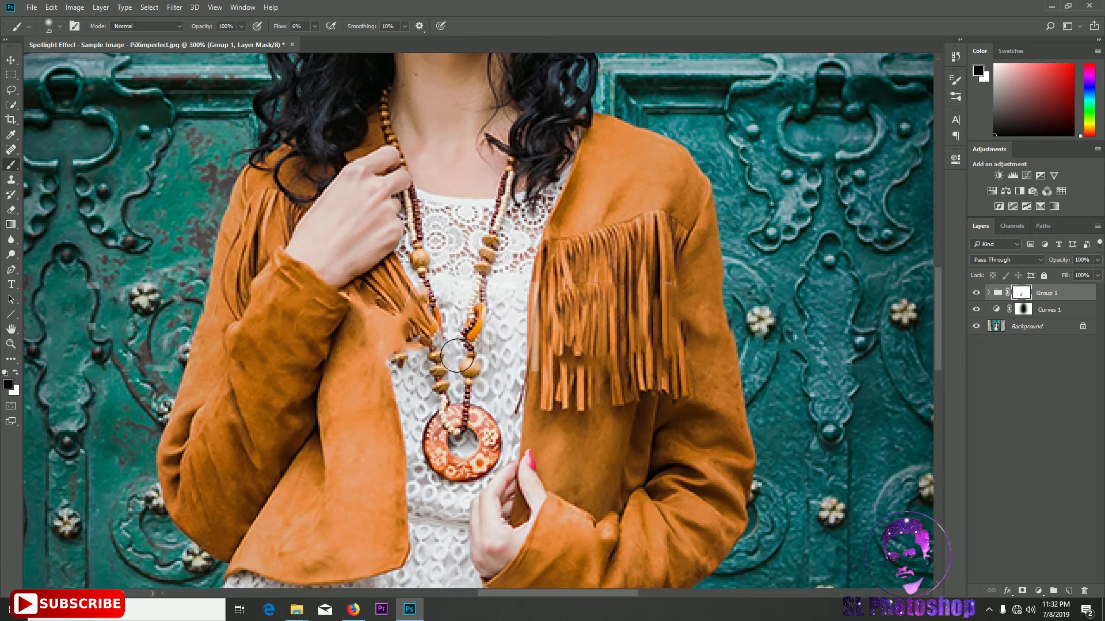
{"action": "left_click_drag", "start_coordinate": [350, 405], "coordinate": [314, 55]}
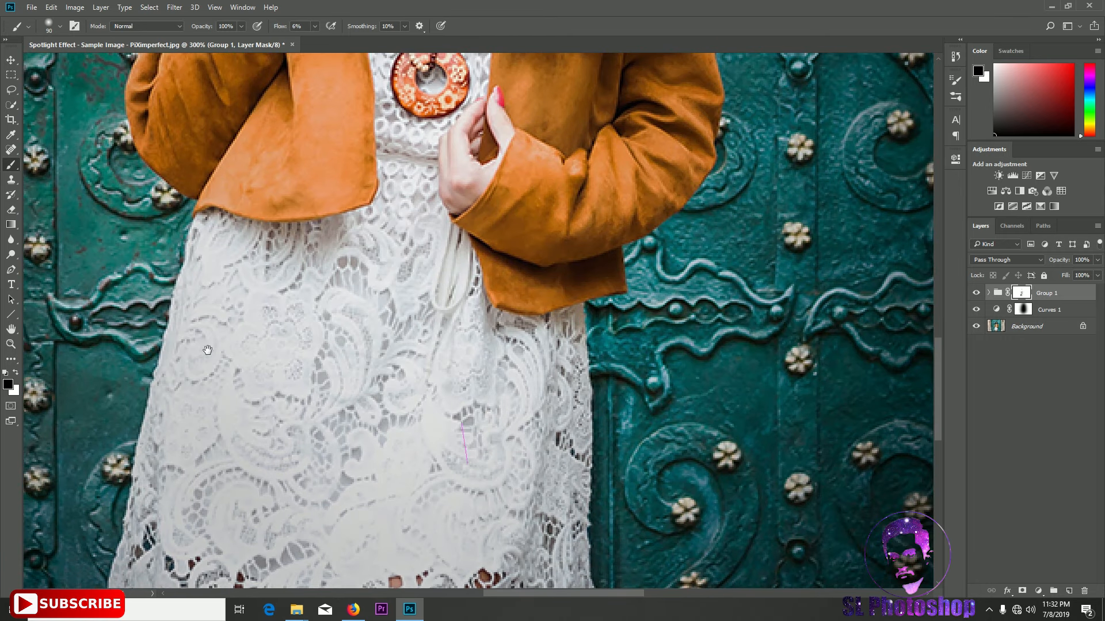
{"action": "left_click_drag", "start_coordinate": [453, 453], "coordinate": [452, 296]}
{"action": "key", "text": "ctrl+0"}
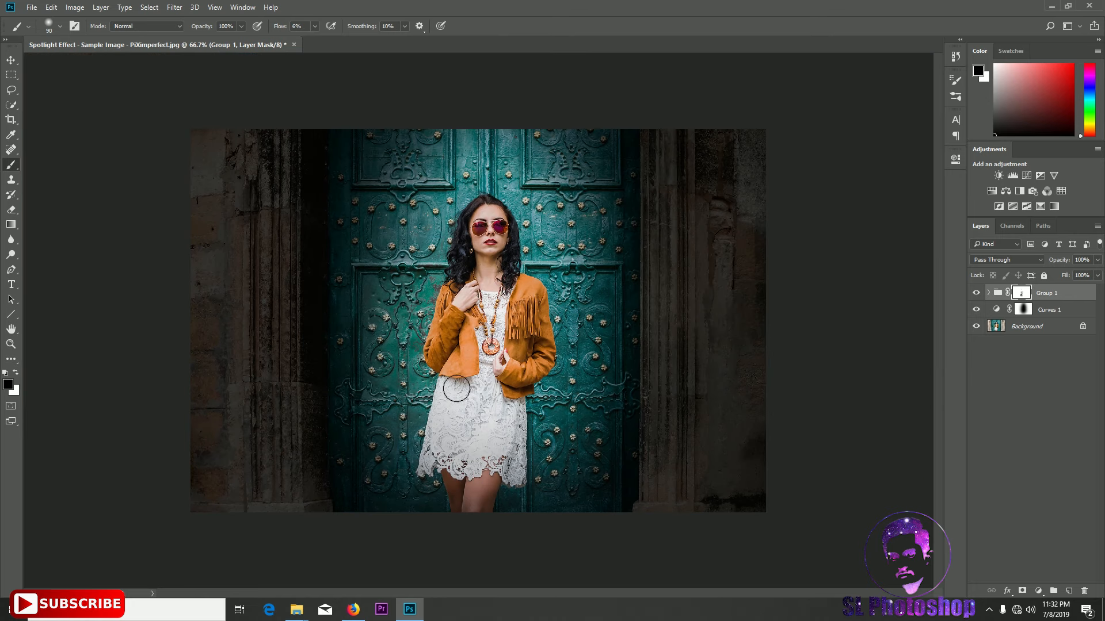
Toggle the group and Curves 1 visibility off and on to compare the effect
{"action": "left_click", "coordinate": [977, 294]}
{"action": "left_click", "coordinate": [977, 310]}
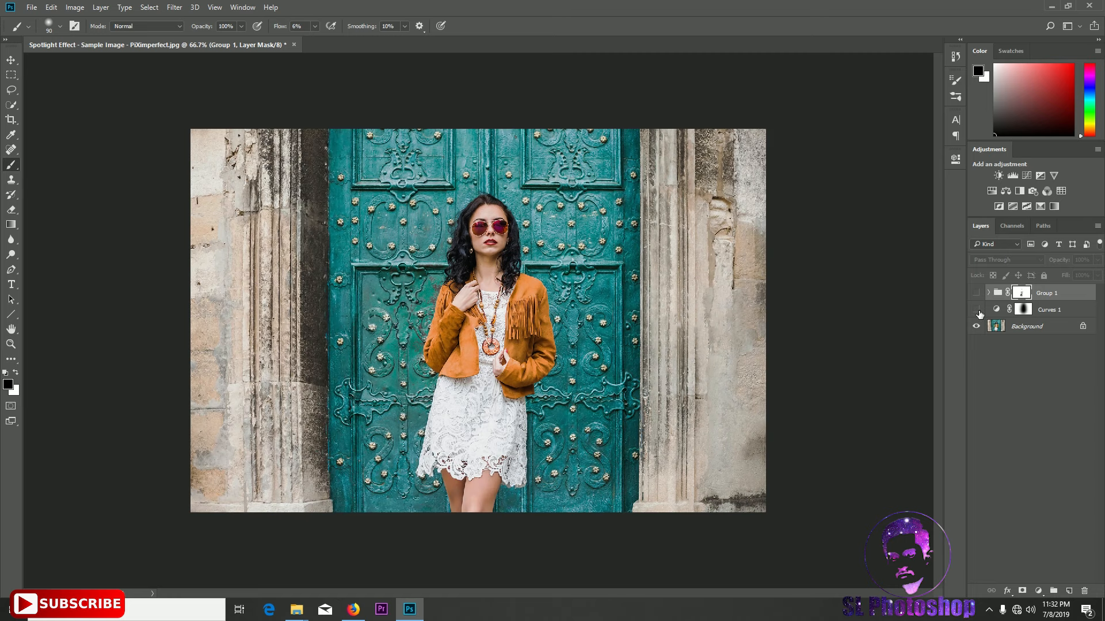
{"action": "left_click", "coordinate": [976, 311]}
{"action": "left_click", "coordinate": [977, 294]}
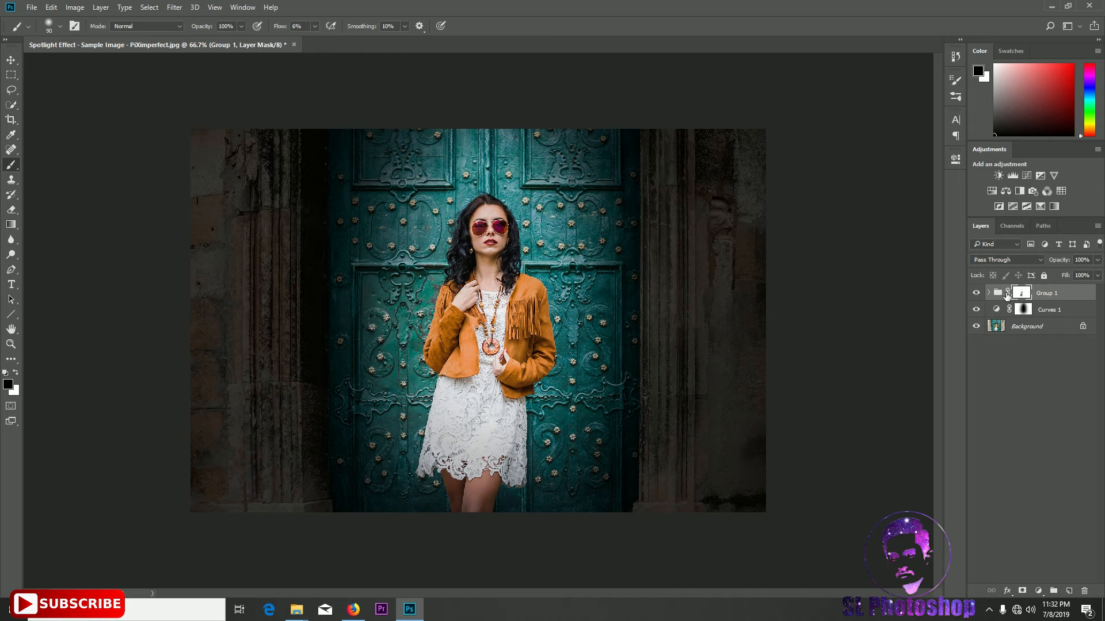
Expand the group and free-transform the Curves 1 copy mask, raising its top edge to about 109% height
{"action": "left_click", "coordinate": [988, 293]}
{"action": "left_click", "coordinate": [1034, 310]}
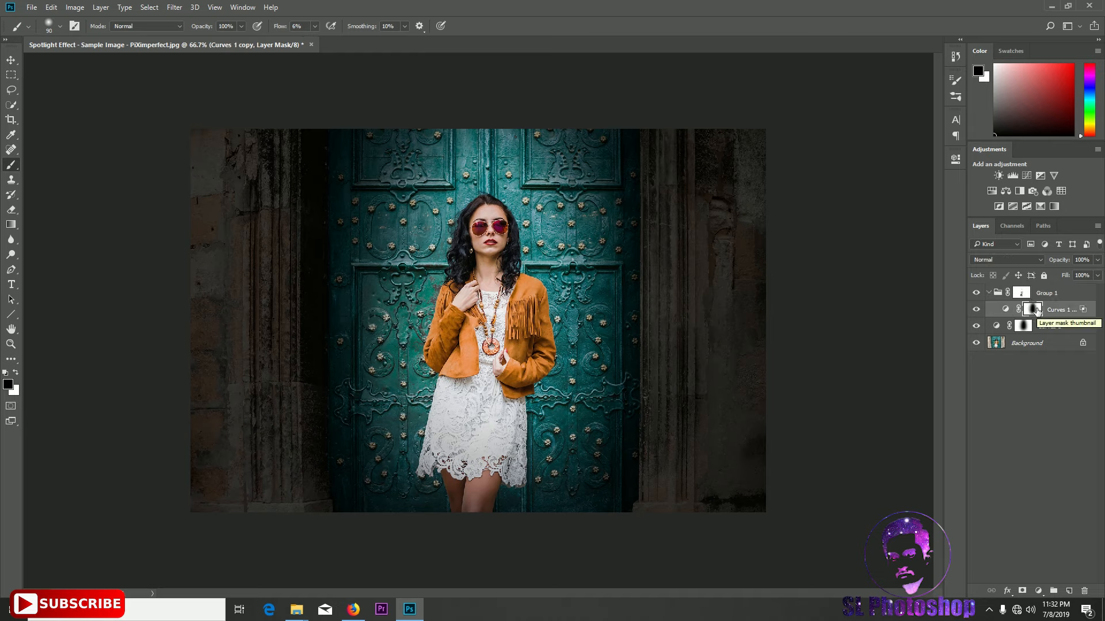
{"action": "key", "text": "ctrl+t"}
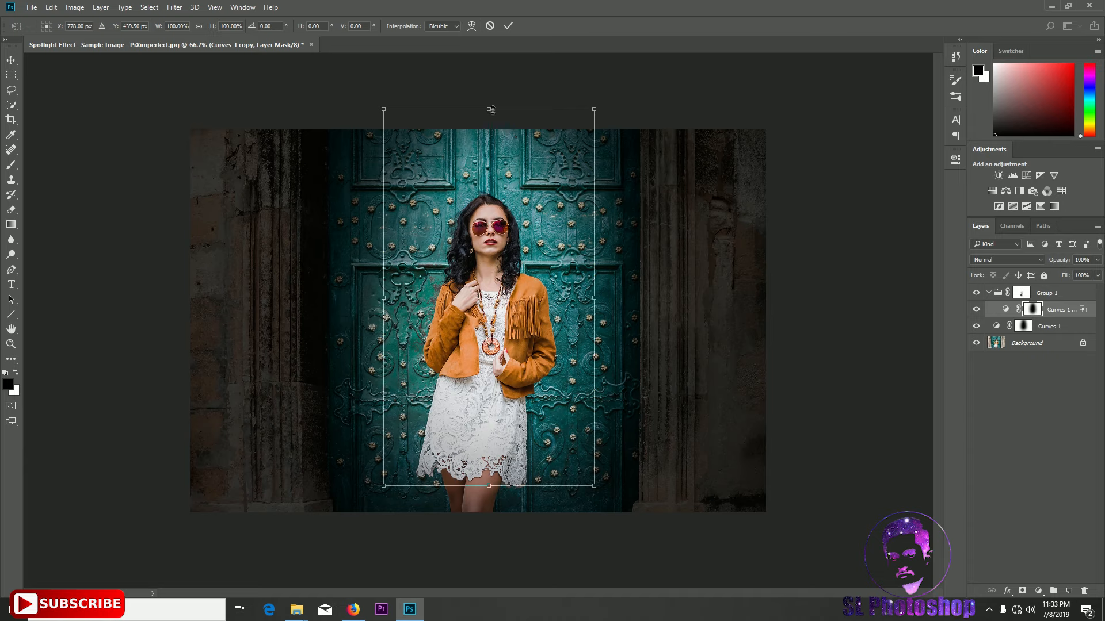
{"action": "left_click_drag", "start_coordinate": [490, 109], "coordinate": [489, 74]}
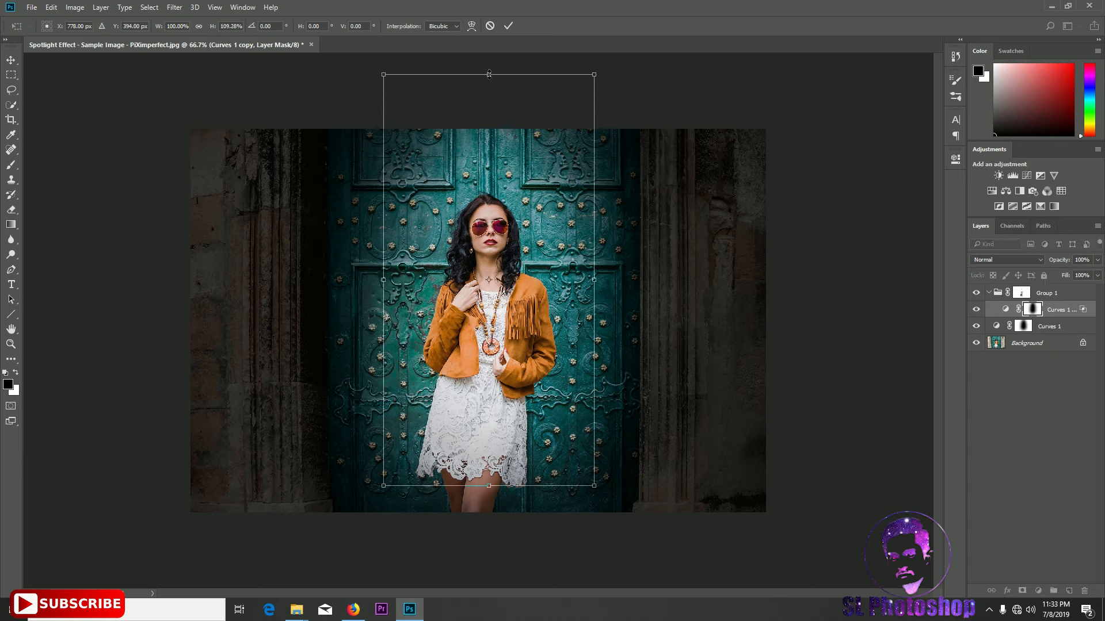
{"action": "key", "text": "Return"}
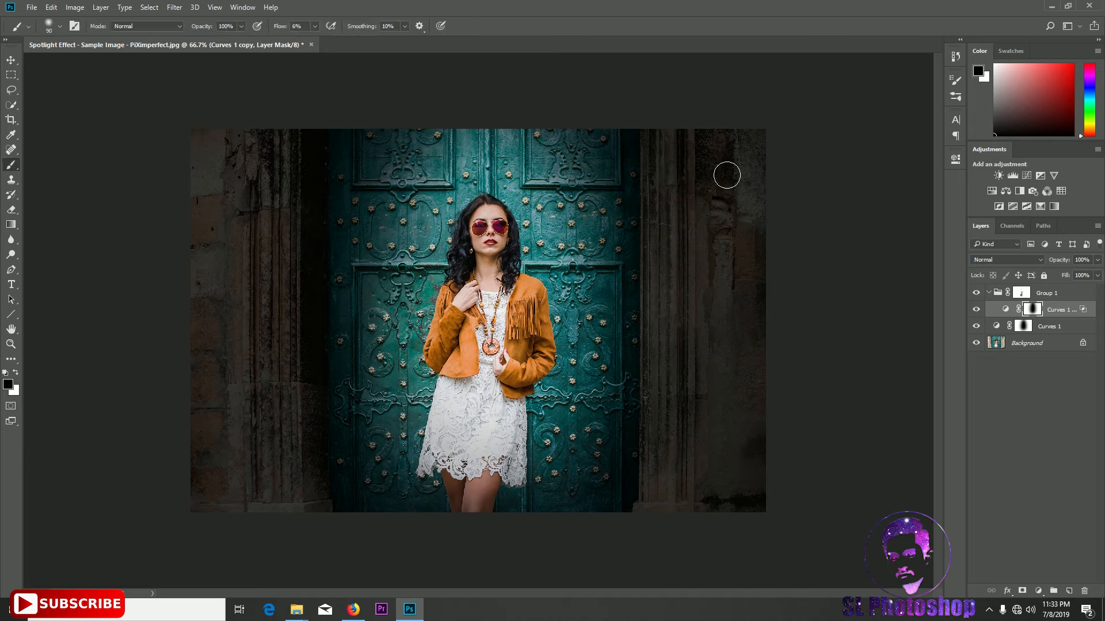
Free-transform the Curves 1 mask the same way, raising its top edge to about 109% height, then collapse the group
{"action": "left_click", "coordinate": [1023, 327]}
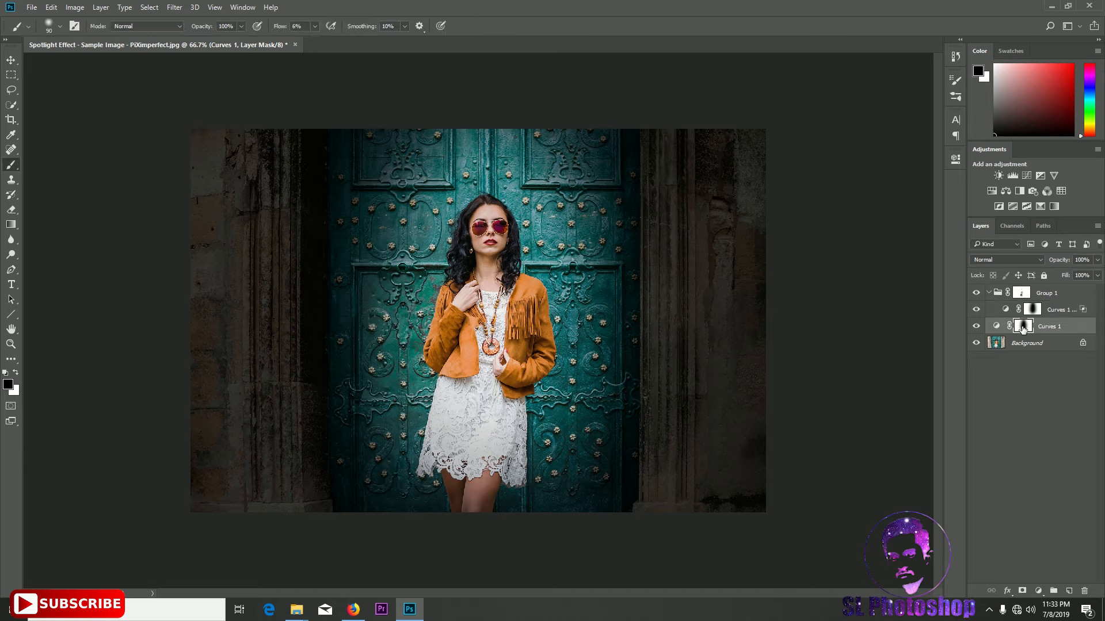
{"action": "key", "text": "ctrl+t"}
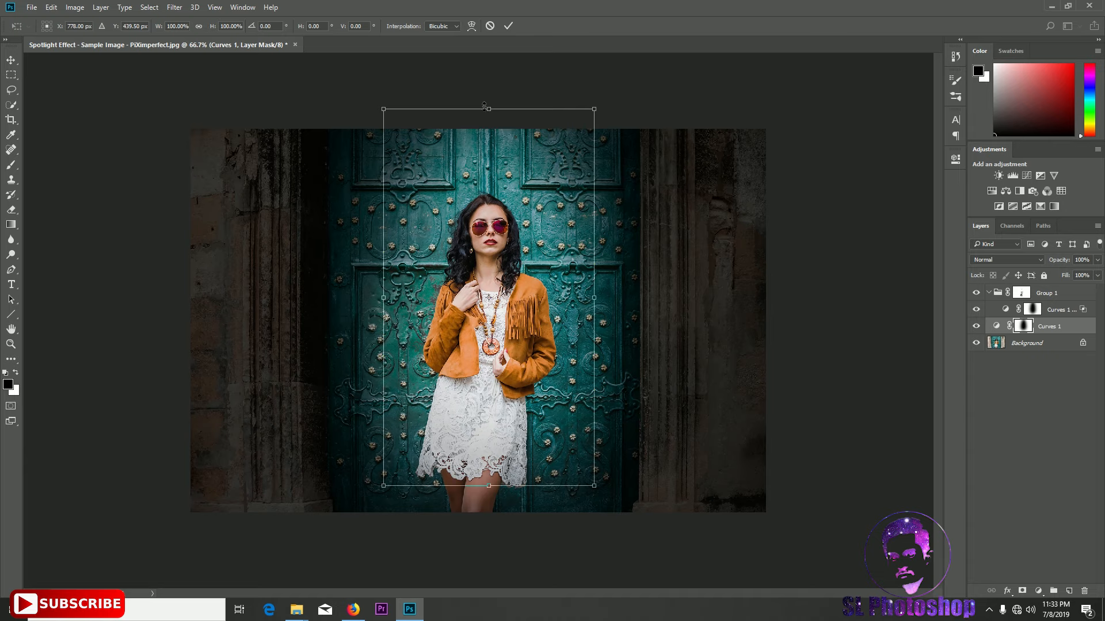
{"action": "left_click_drag", "start_coordinate": [484, 105], "coordinate": [489, 75]}
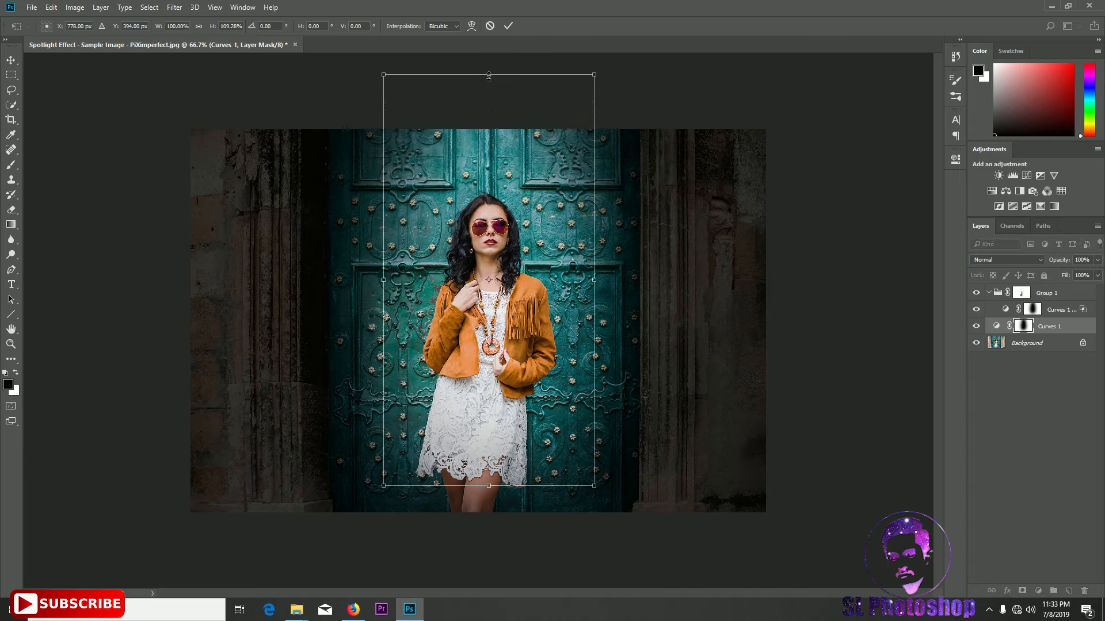
{"action": "key", "text": "b"}
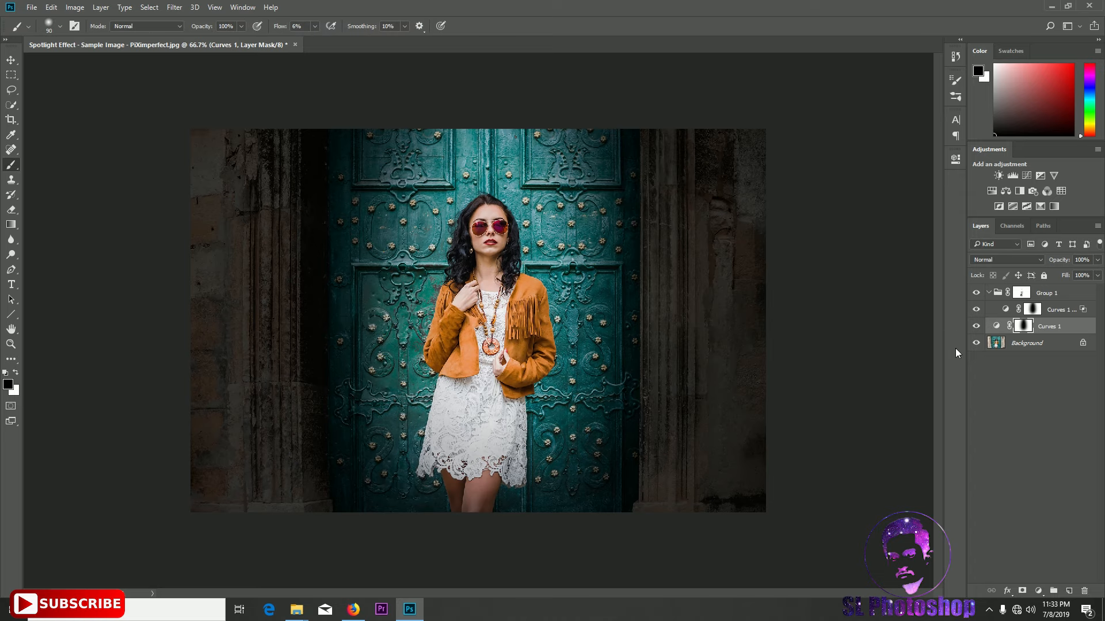
{"action": "left_click", "coordinate": [989, 293]}
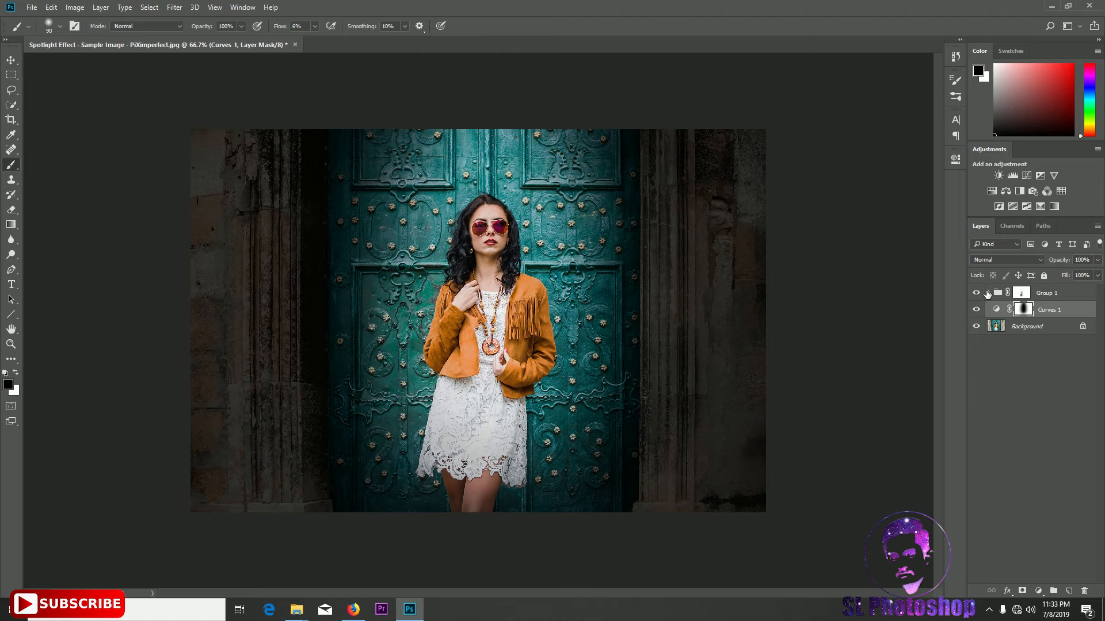
Close the document without saving and exit Photoshop
{"action": "left_click", "coordinate": [294, 45]}
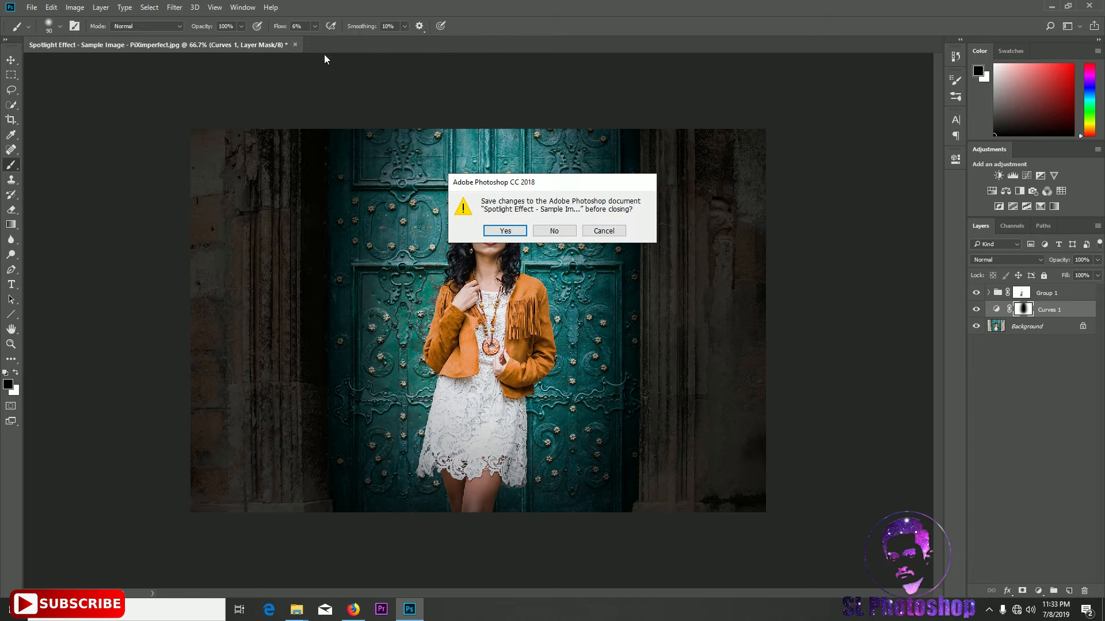
{"action": "left_click", "coordinate": [554, 231]}
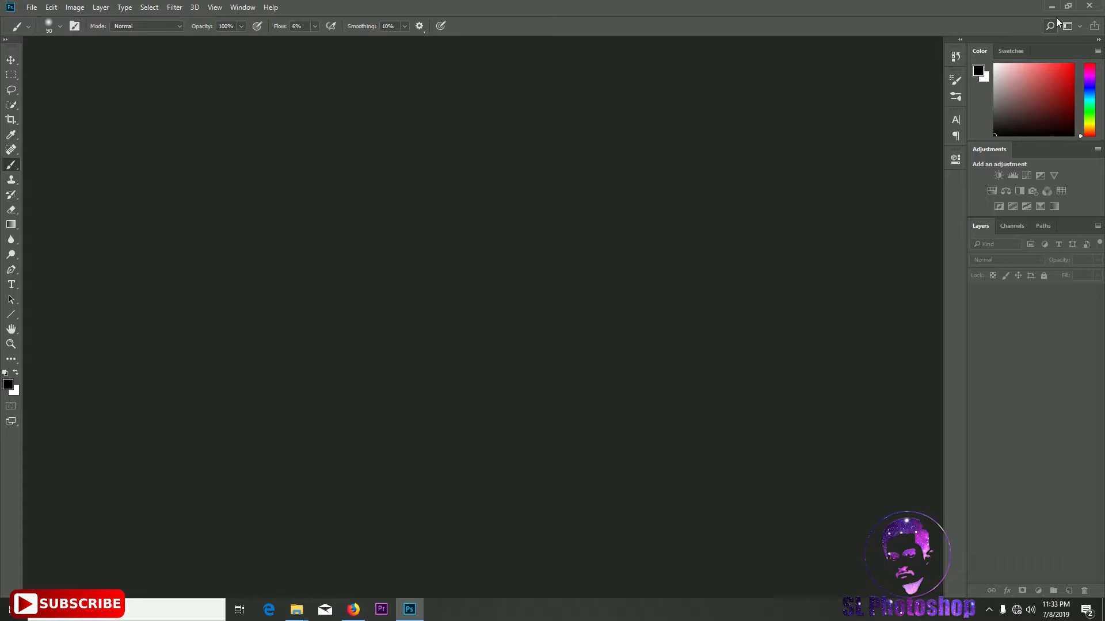
{"action": "left_click", "coordinate": [1089, 6]}
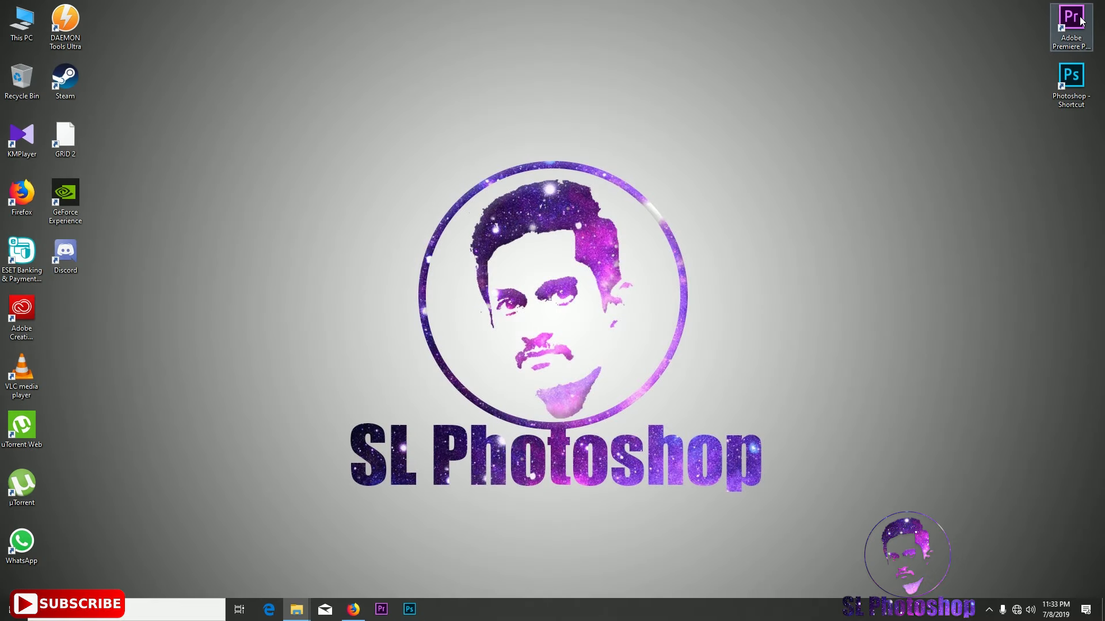